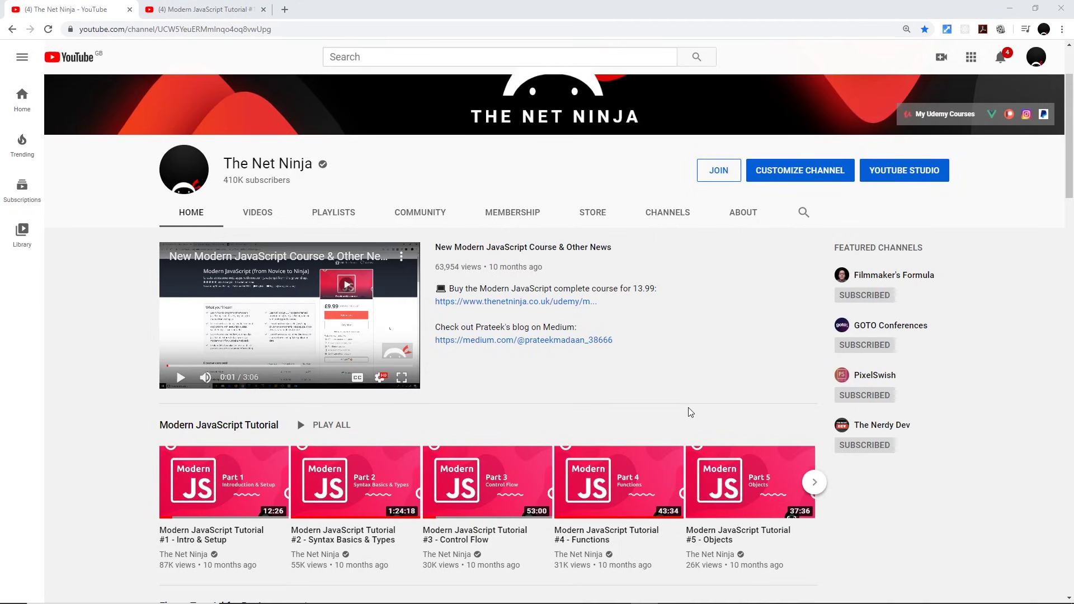
Show the channel membership offer and highlight its monthly price, then reopen it from the video tab.
{"action": "left_click", "coordinate": [715, 174]}
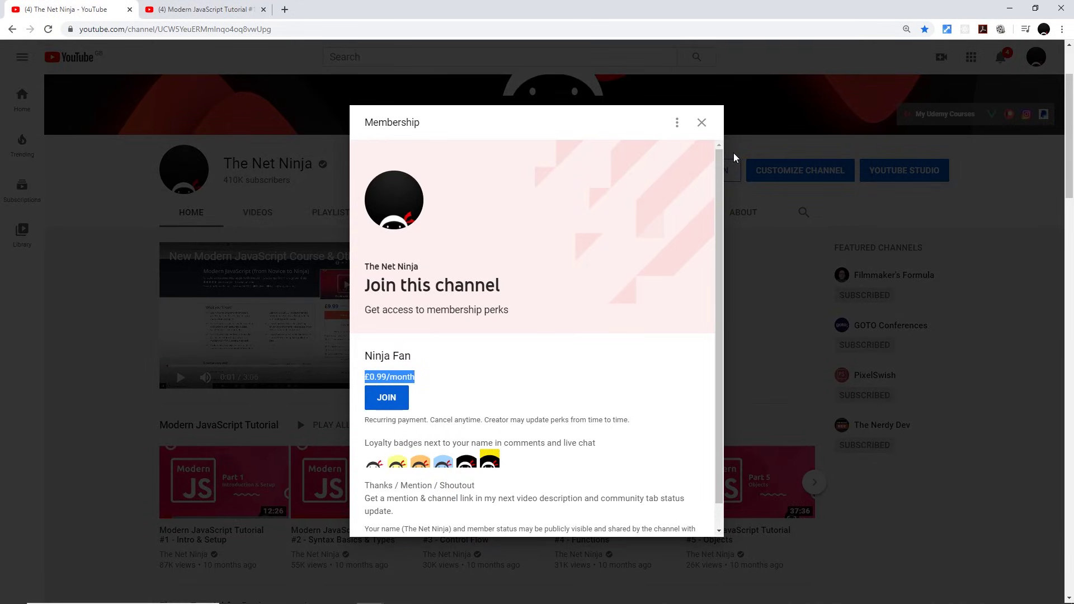
{"action": "left_click", "coordinate": [416, 380]}
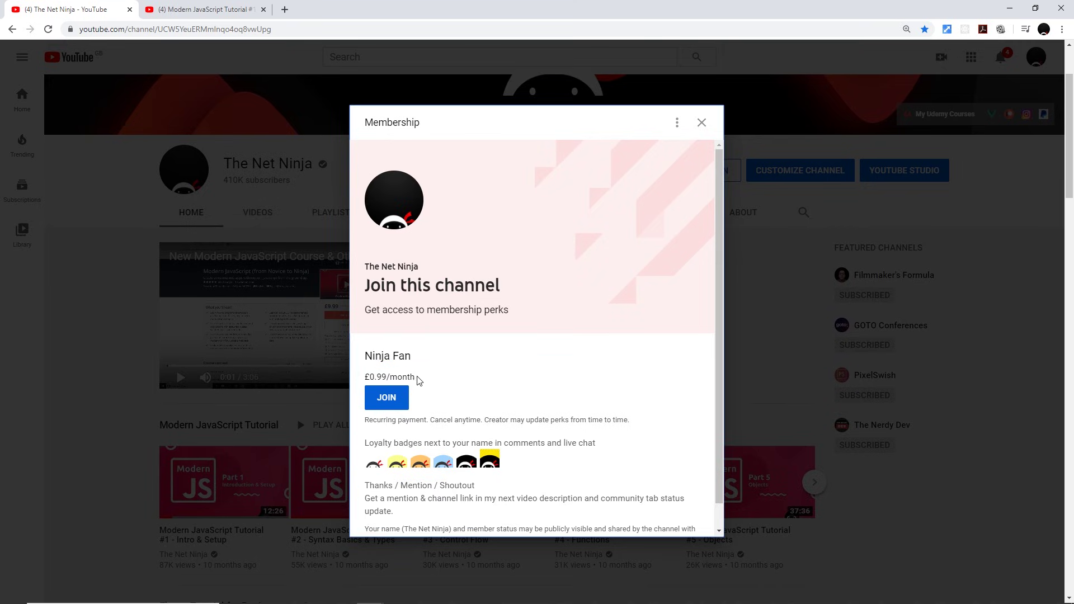
{"action": "left_click_drag", "start_coordinate": [417, 380], "coordinate": [358, 383]}
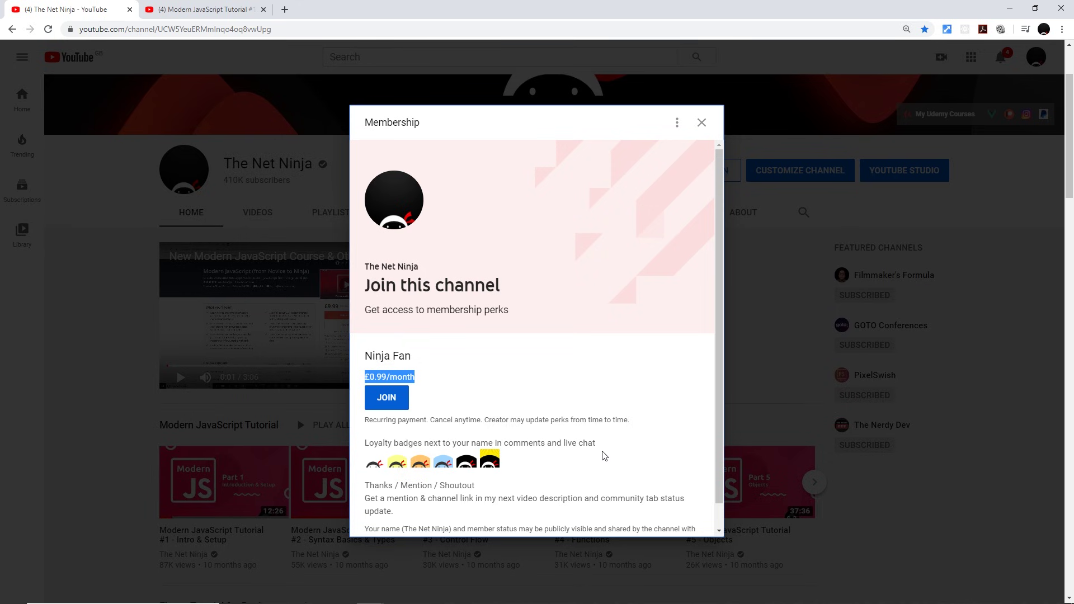
{"action": "left_click", "coordinate": [703, 124]}
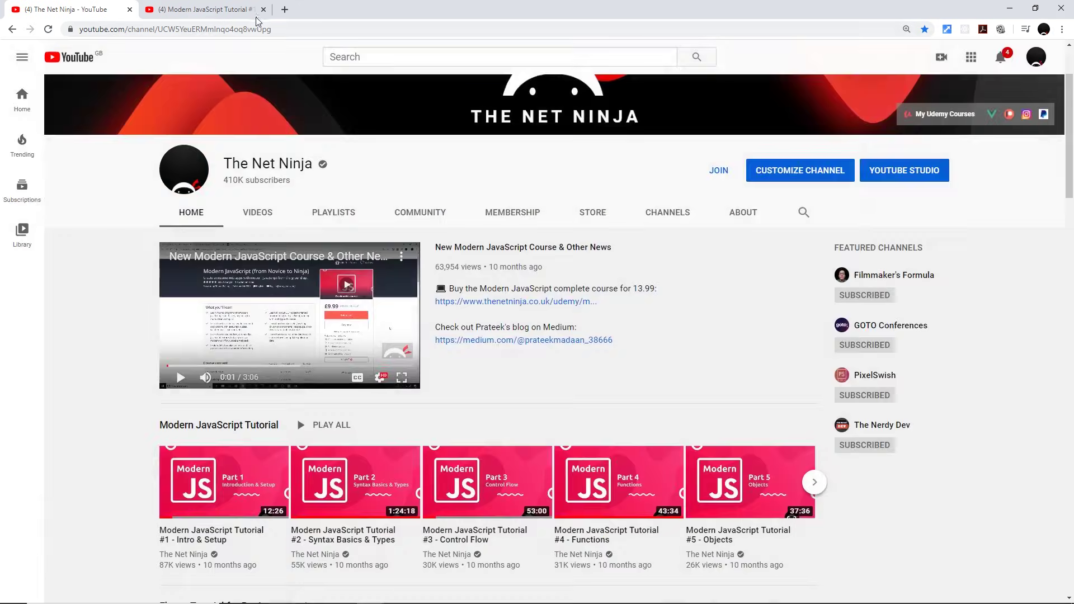
{"action": "left_click", "coordinate": [206, 10]}
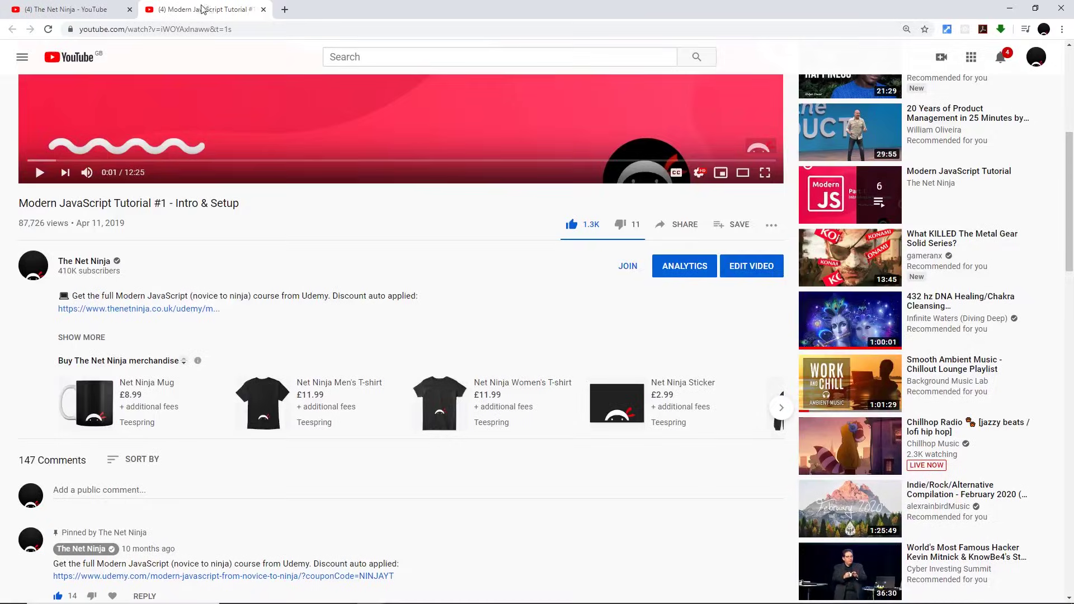
{"action": "left_click", "coordinate": [629, 273]}
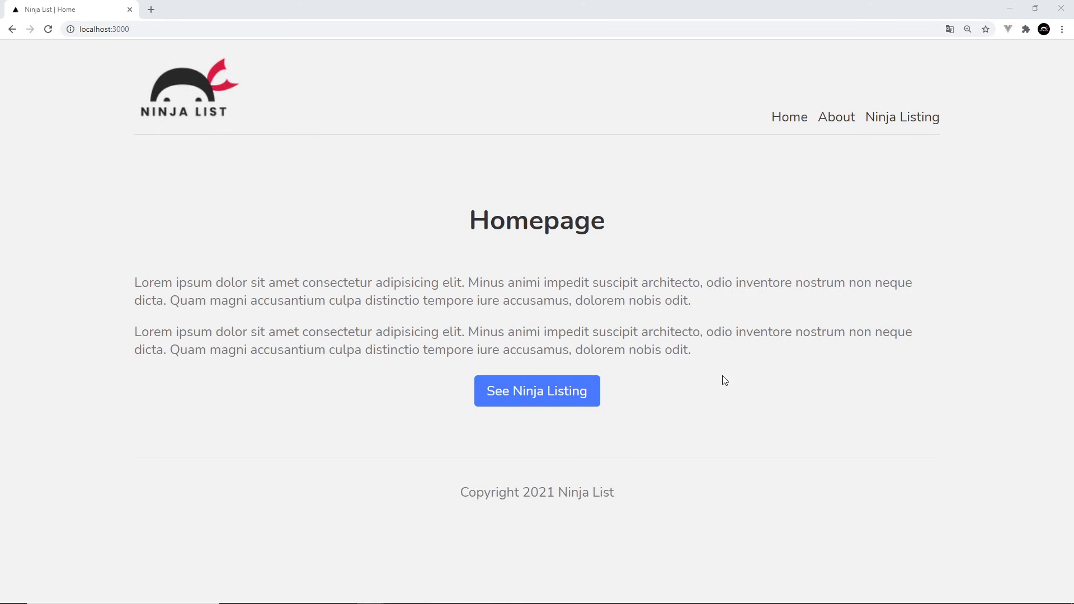
Open the full ninja listing, view Chelsey Dietrich's details, then go to the About page.
{"action": "left_click", "coordinate": [564, 395]}
{"action": "scroll", "coordinate": [461, 328], "scroll_direction": "down", "scroll_amount": 2}
{"action": "scroll", "coordinate": [454, 320], "scroll_direction": "down", "scroll_amount": 2}
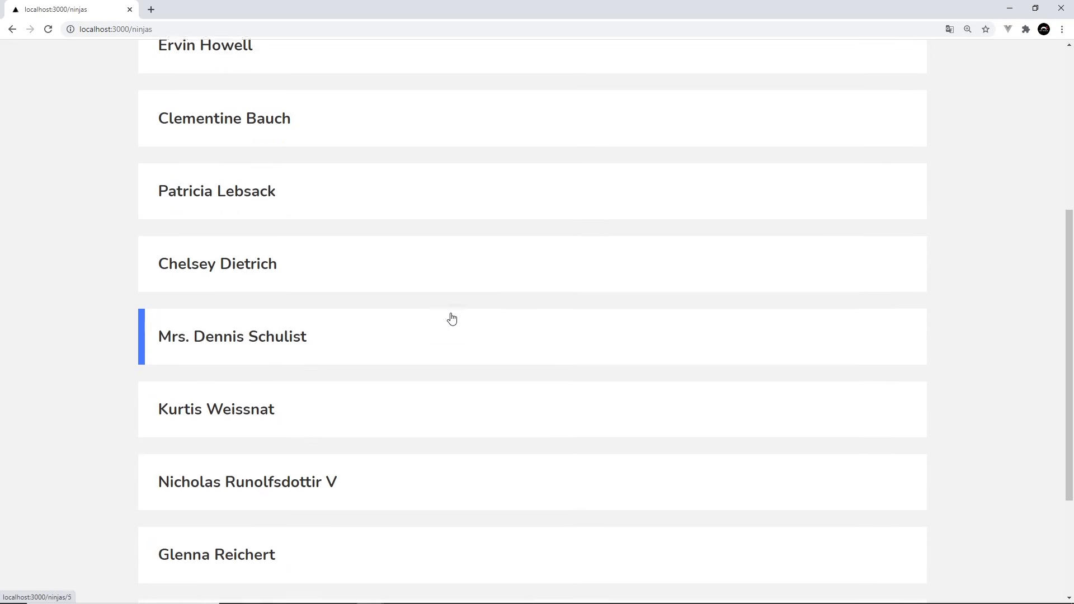
{"action": "scroll", "coordinate": [279, 279], "scroll_direction": "down", "scroll_amount": 1}
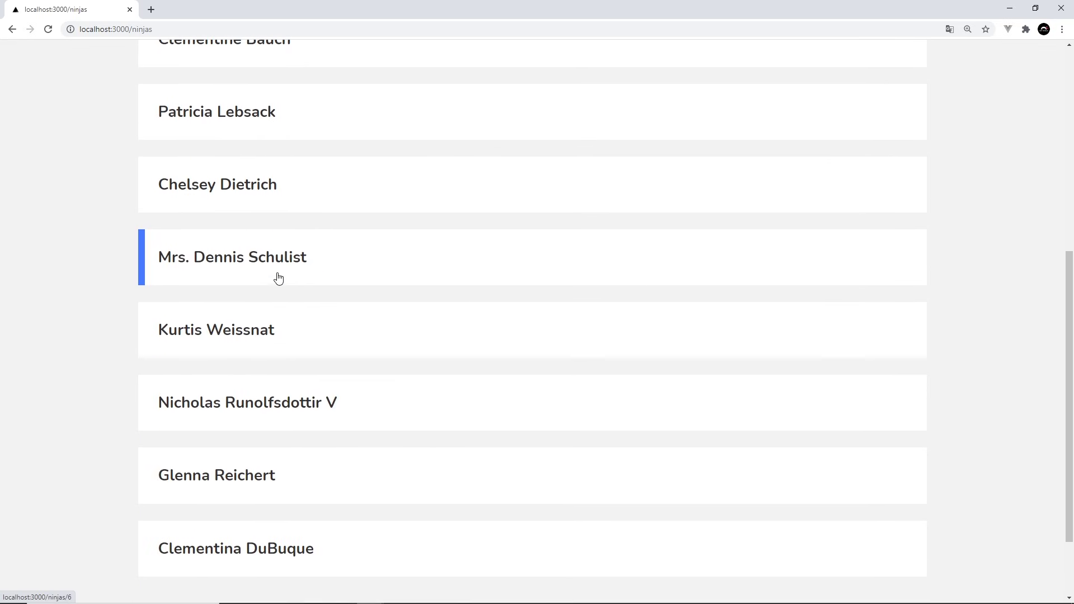
{"action": "left_click", "coordinate": [261, 187]}
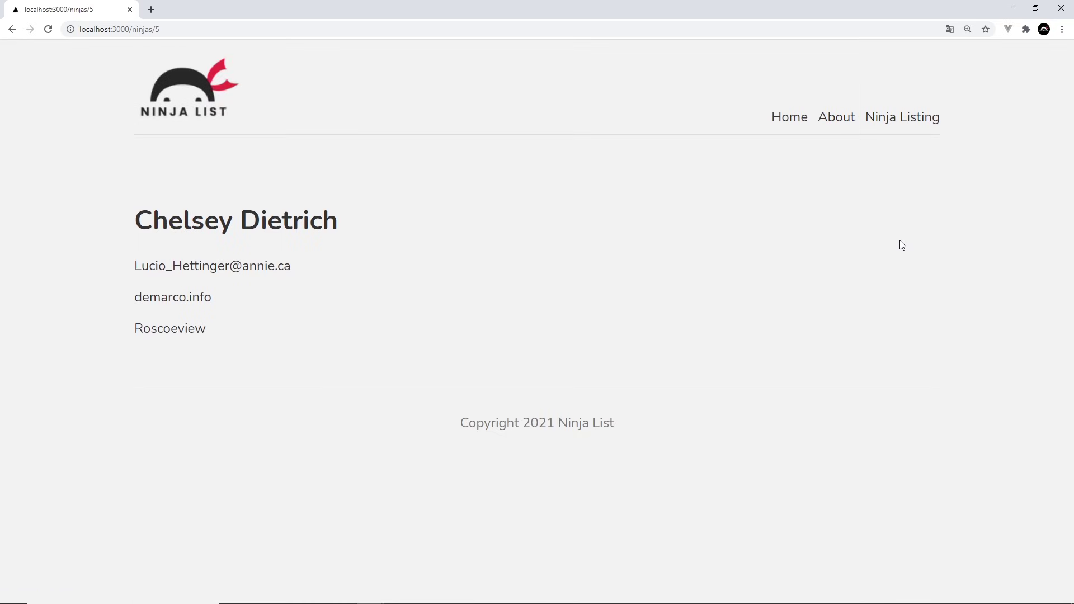
{"action": "left_click", "coordinate": [842, 123]}
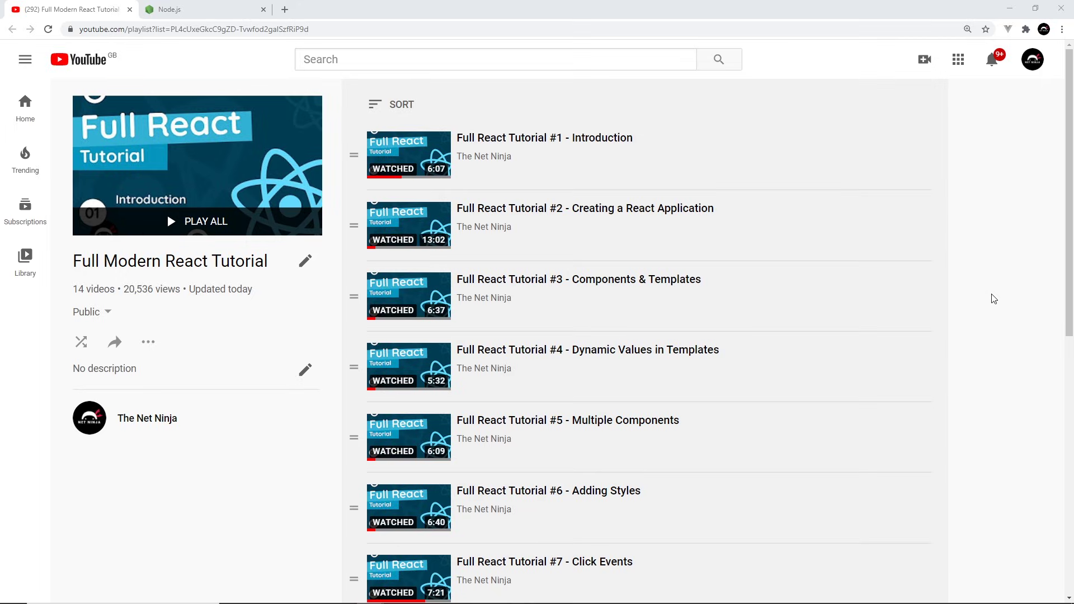
Switch to the Node.js download page tab.
{"action": "left_click", "coordinate": [176, 8]}
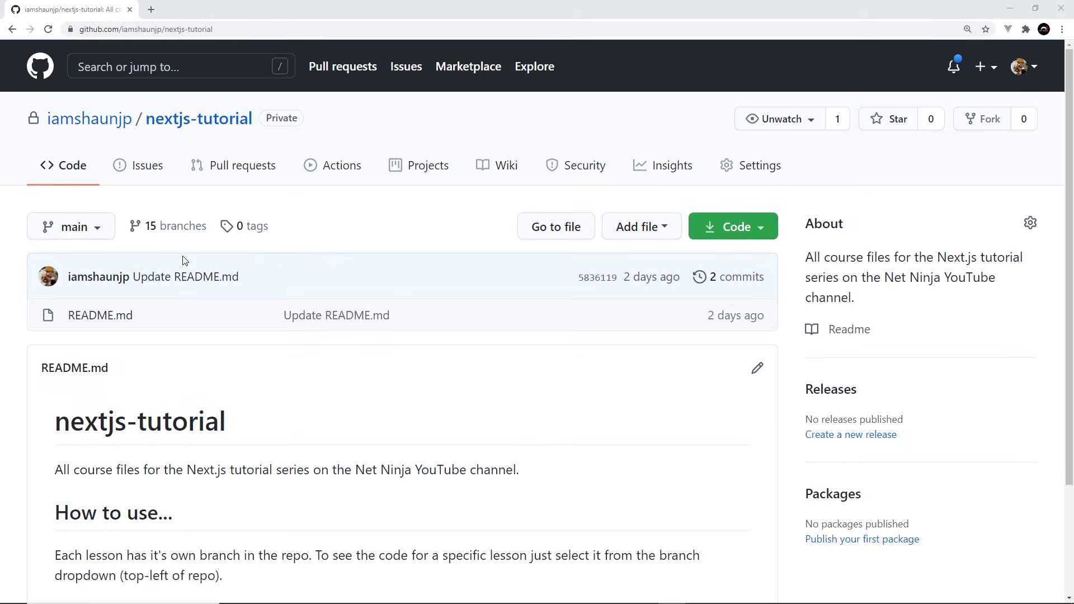
Switch nextjs-tutorial to the lesson-4 branch and glance at its Code clone options.
{"action": "left_click", "coordinate": [91, 235]}
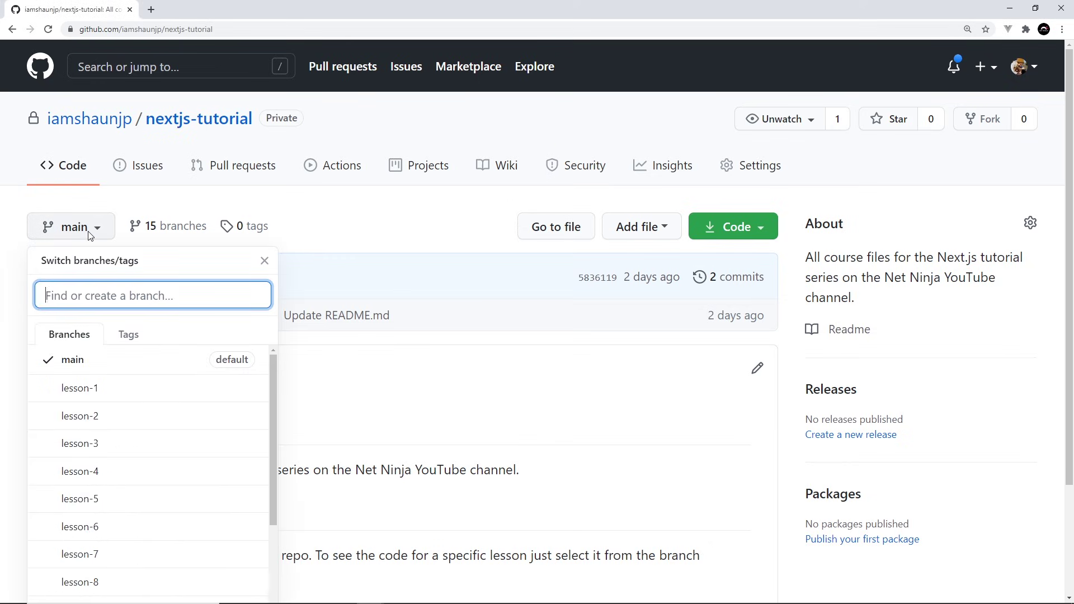
{"action": "left_click", "coordinate": [108, 476]}
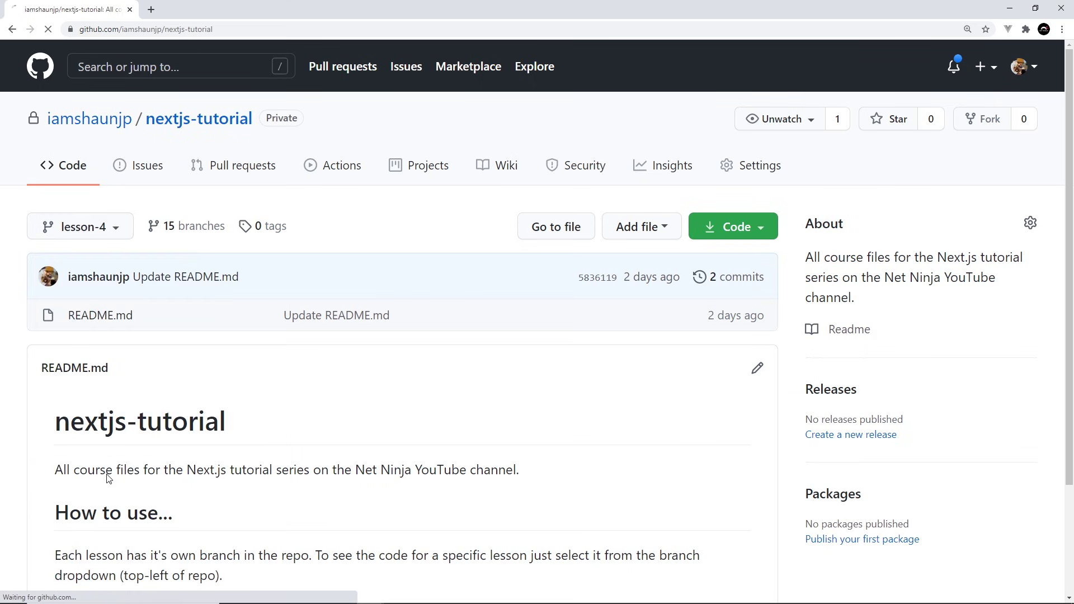
{"action": "scroll", "coordinate": [216, 359], "scroll_direction": "down", "scroll_amount": 2}
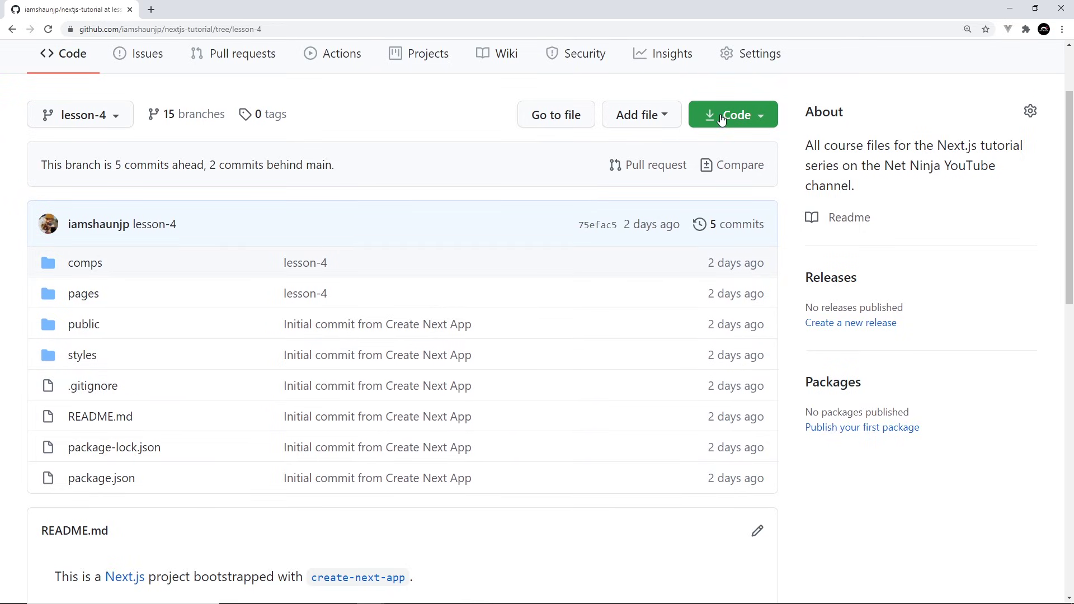
{"action": "left_click", "coordinate": [730, 118]}
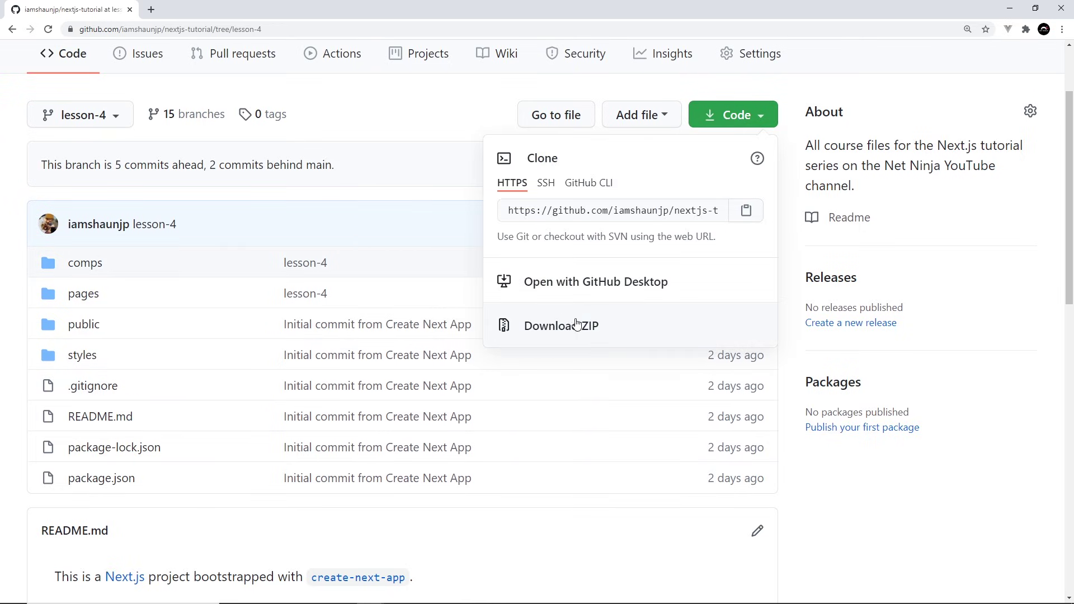
{"action": "left_click", "coordinate": [749, 208]}
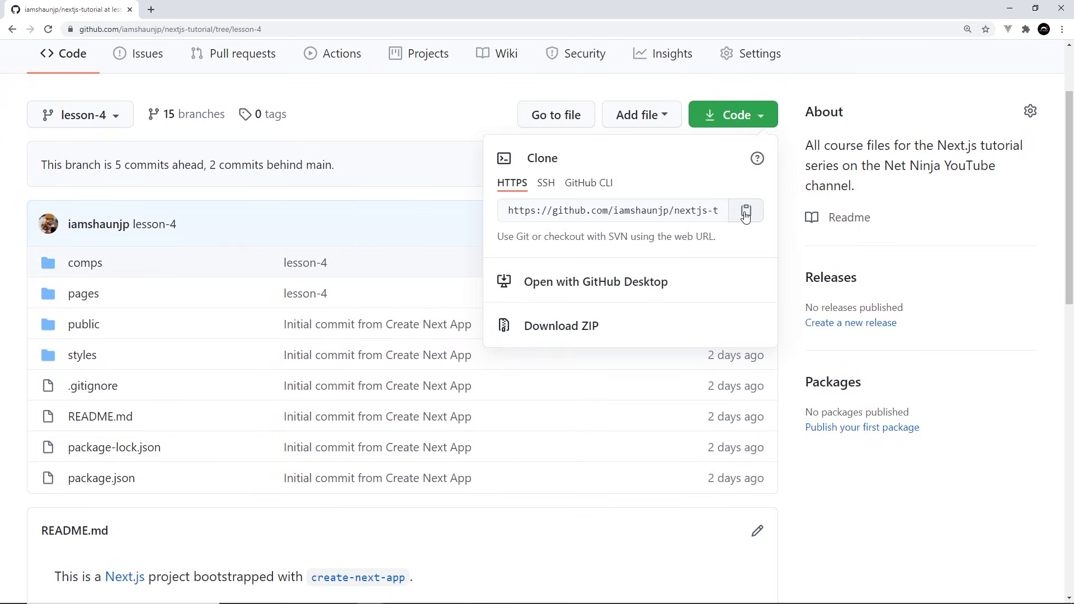
{"action": "left_click", "coordinate": [962, 286]}
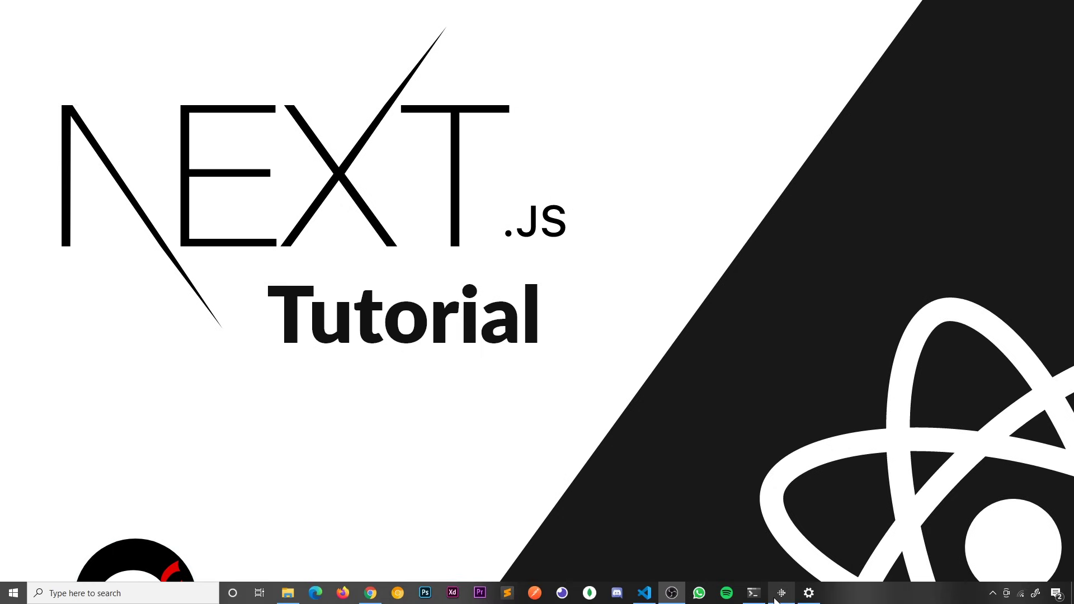
In a new PowerShell window, go to Documents/Tuts, create the ninjalist Next.js app, and enter it.
{"action": "left_click", "coordinate": [754, 592]}
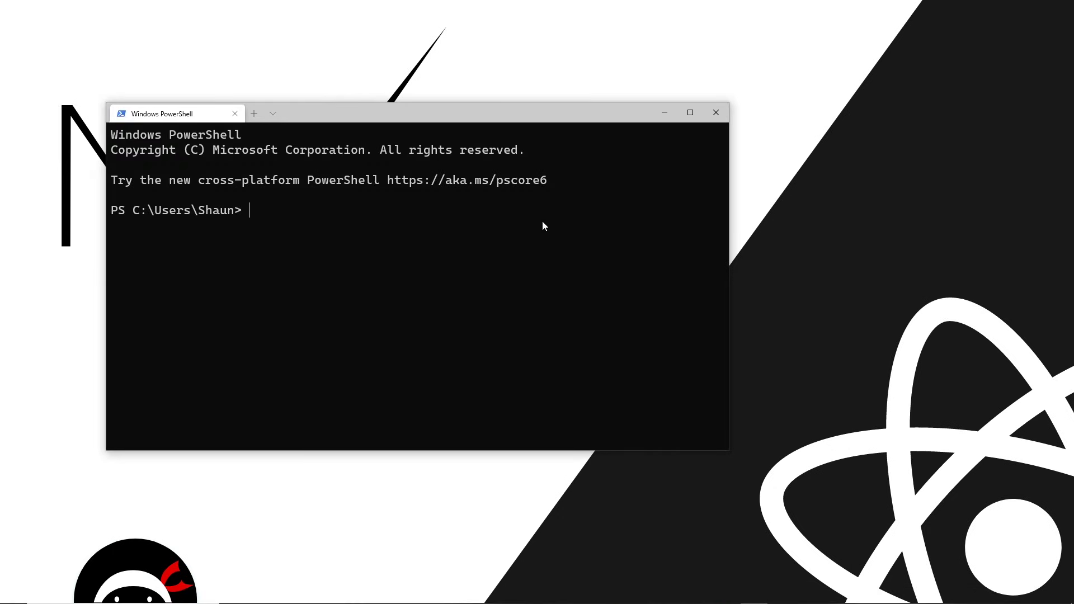
{"action": "type", "text": "cd "}
{"action": "type", "text": "D"}
{"action": "type", "text": "ocuments"}
{"action": "key", "text": "Return"}
{"action": "type", "text": "c"}
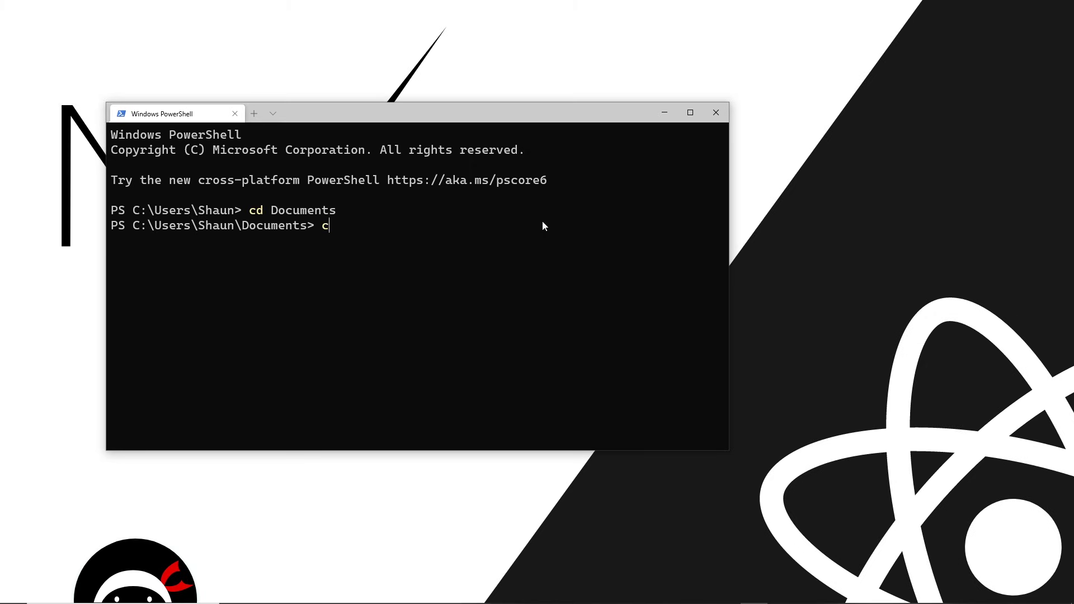
{"action": "type", "text": "d Tuts"}
{"action": "key", "text": "Return"}
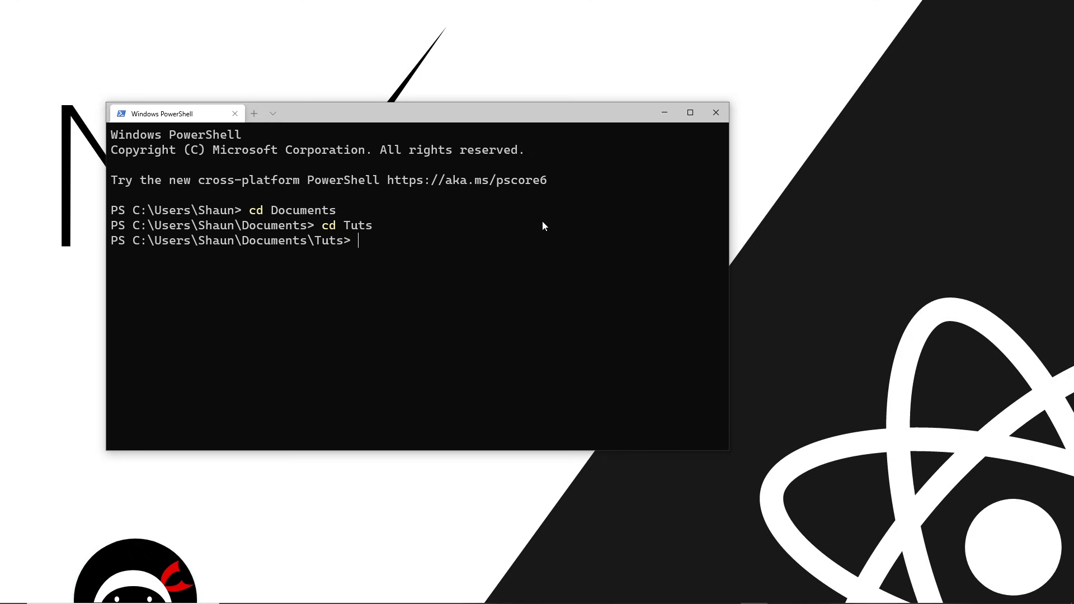
{"action": "type", "text": "np"}
{"action": "type", "text": "x"}
{"action": "type", "text": "create"}
{"action": "type", "text": "-next-app"}
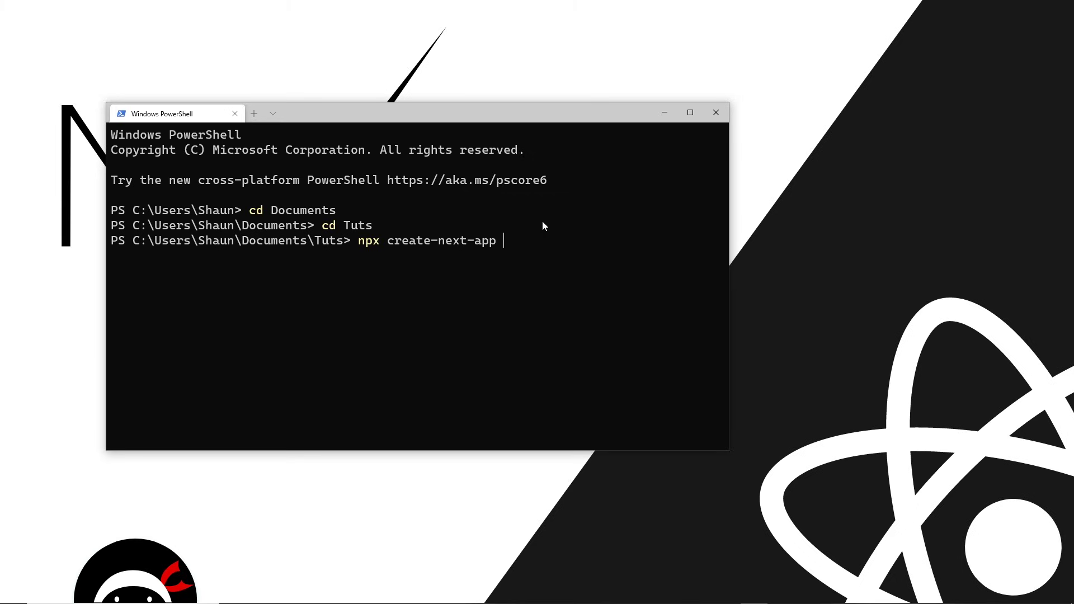
{"action": "type", "text": " ninjalist"}
{"action": "key", "text": "Return"}
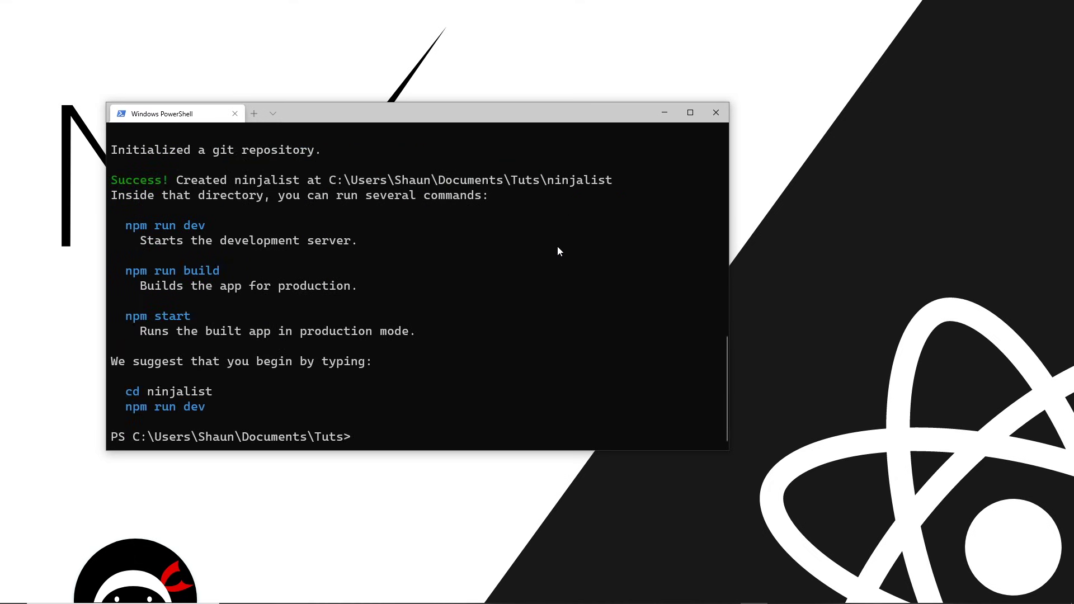
{"action": "type", "text": "cd ni"}
{"action": "type", "text": "nja"}
{"action": "type", "text": "list"}
{"action": "key", "text": "Return"}
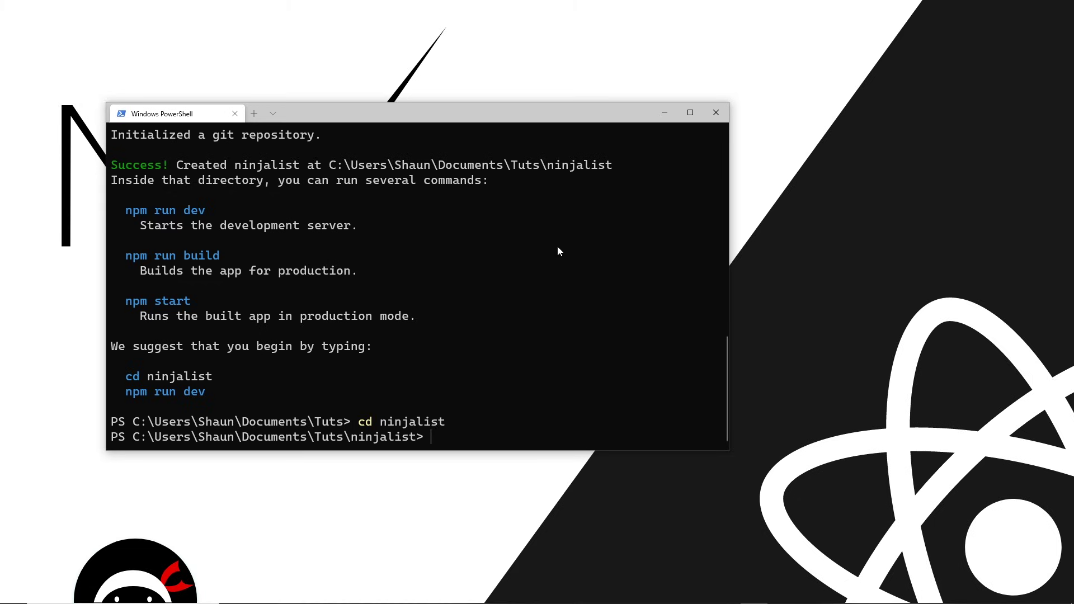
{"action": "type", "text": "code ."}
Launch VS Code on the ninjalist folder with 'code .', maximize it, and close Welcome.
{"action": "key", "text": "Return"}
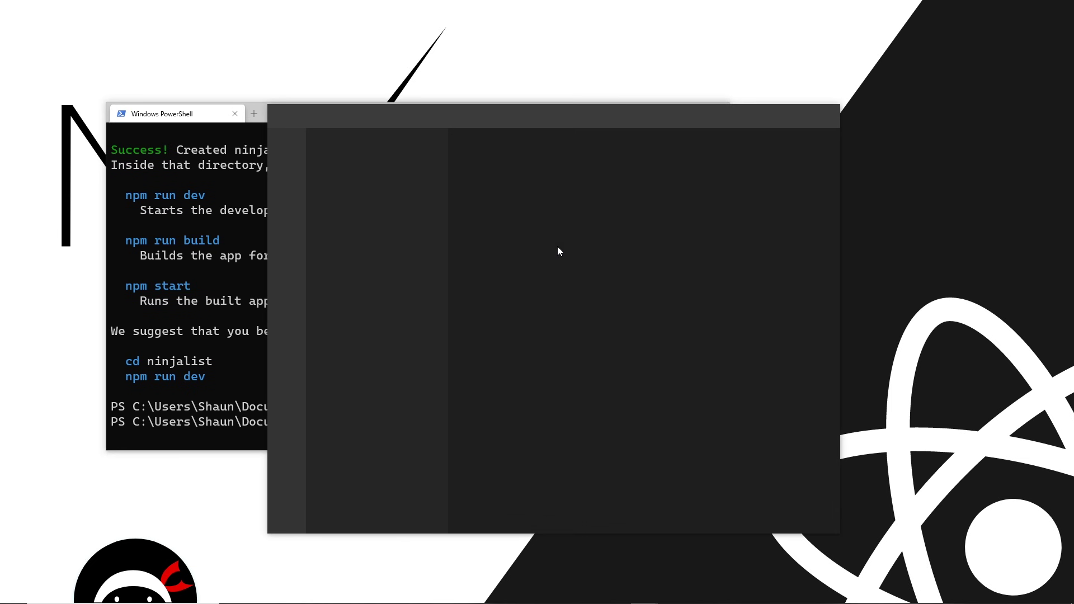
{"action": "left_click", "coordinate": [784, 116]}
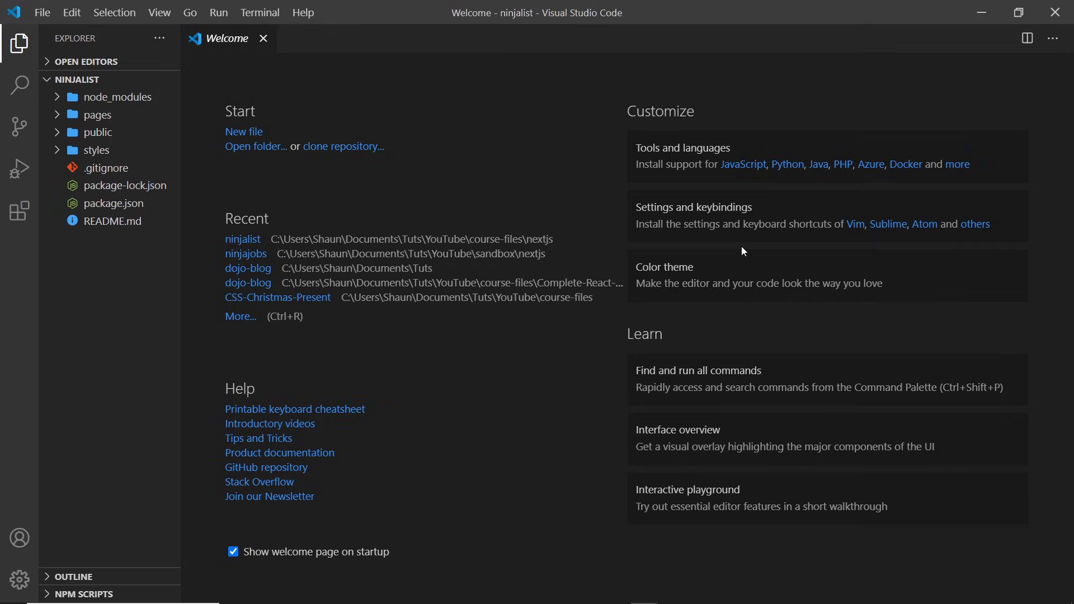
{"action": "left_click", "coordinate": [262, 38]}
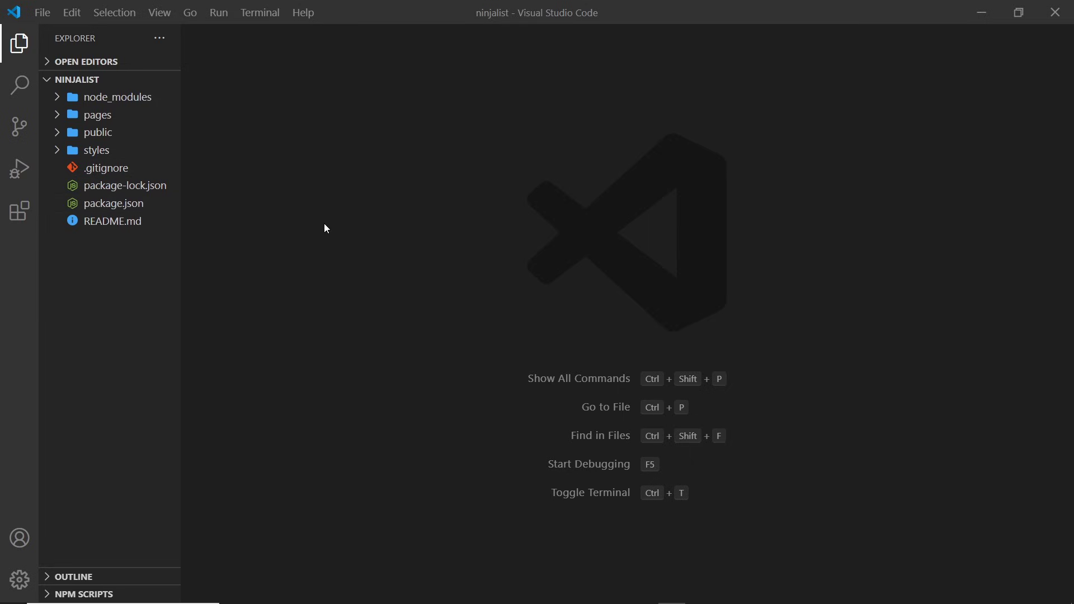
Expand the pages folder in the Explorer and open index.js.
{"action": "mouse_move", "coordinate": [109, 96]}
{"action": "left_click", "coordinate": [98, 117]}
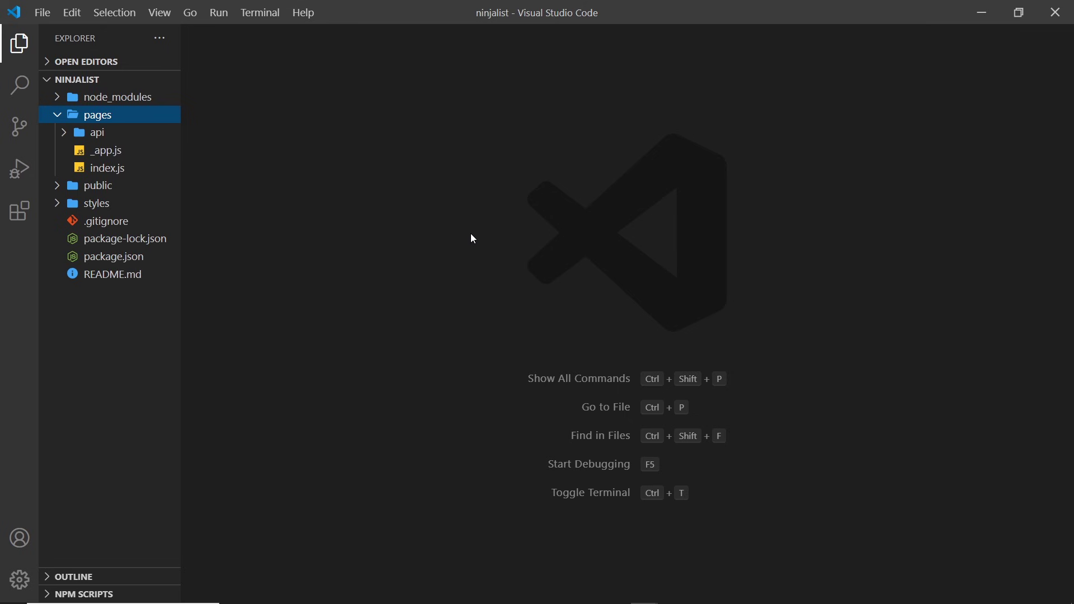
{"action": "left_click", "coordinate": [106, 168]}
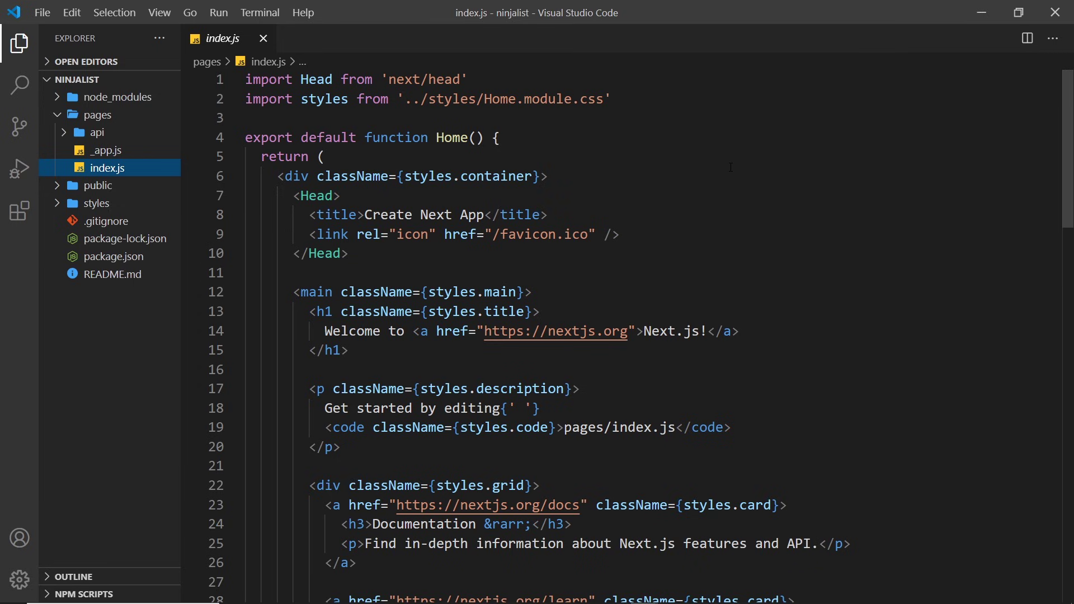
{"action": "left_click_drag", "start_coordinate": [307, 138], "coordinate": [715, 538]}
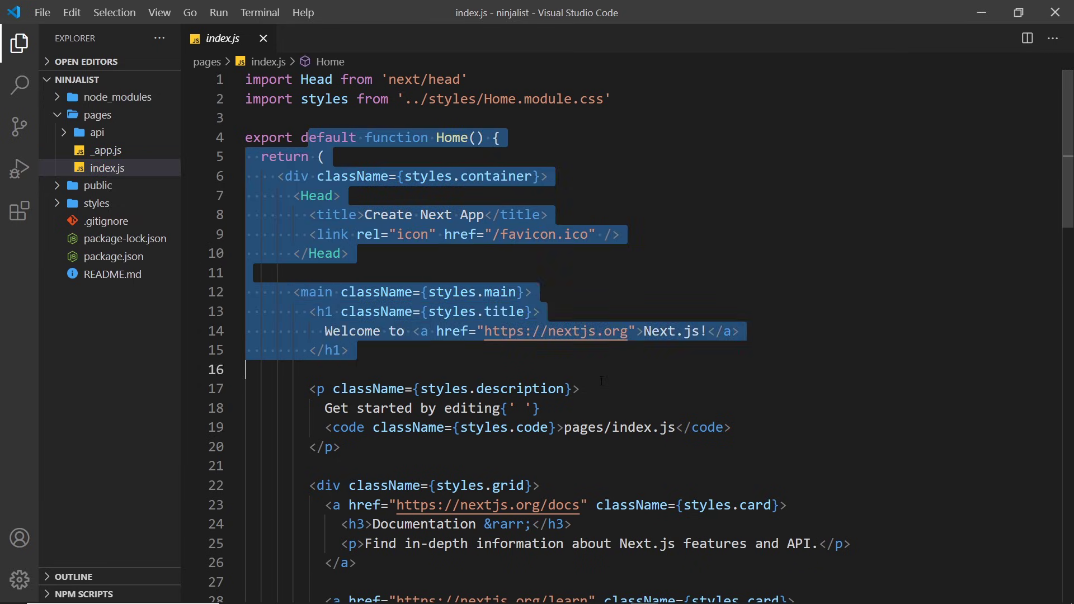
{"action": "scroll", "coordinate": [716, 538], "scroll_direction": "up", "scroll_amount": 2}
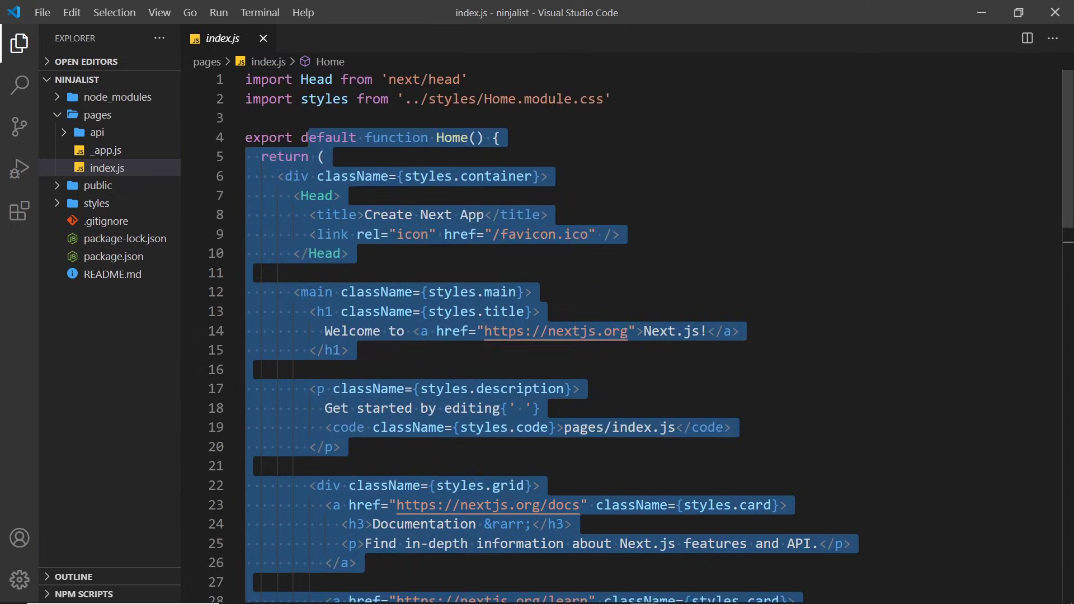
Close index.js, then open _app.js, highlight its Component line, and close it.
{"action": "left_click", "coordinate": [812, 275]}
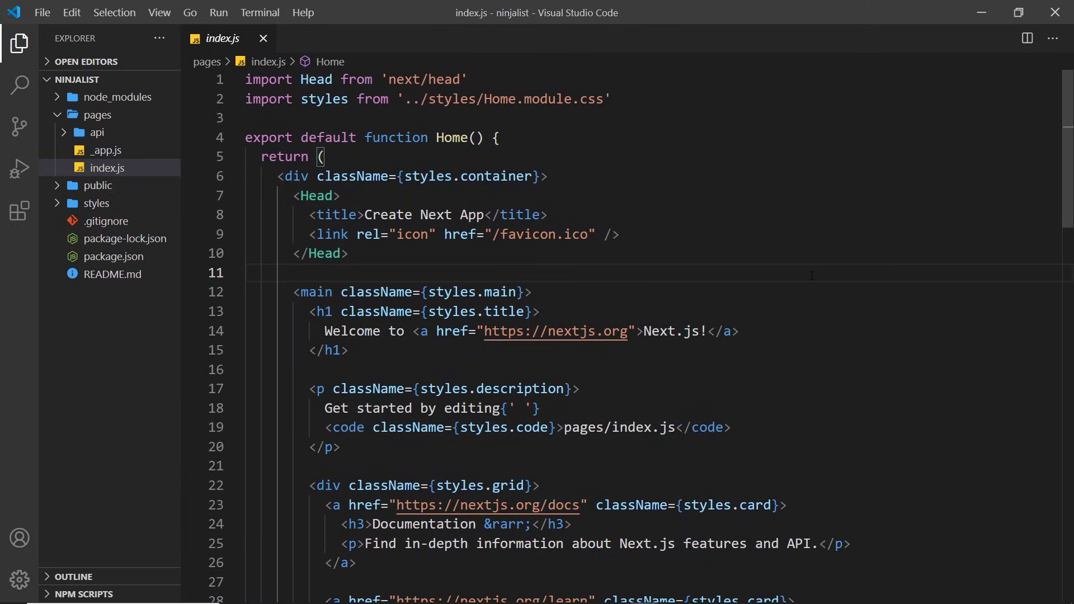
{"action": "left_click", "coordinate": [263, 37]}
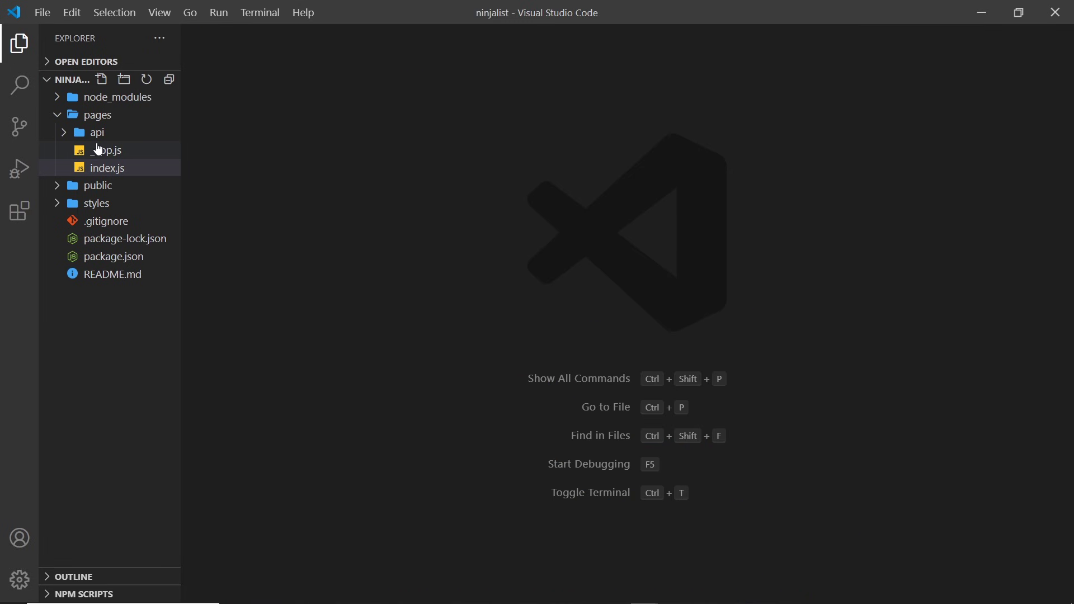
{"action": "left_click", "coordinate": [101, 151]}
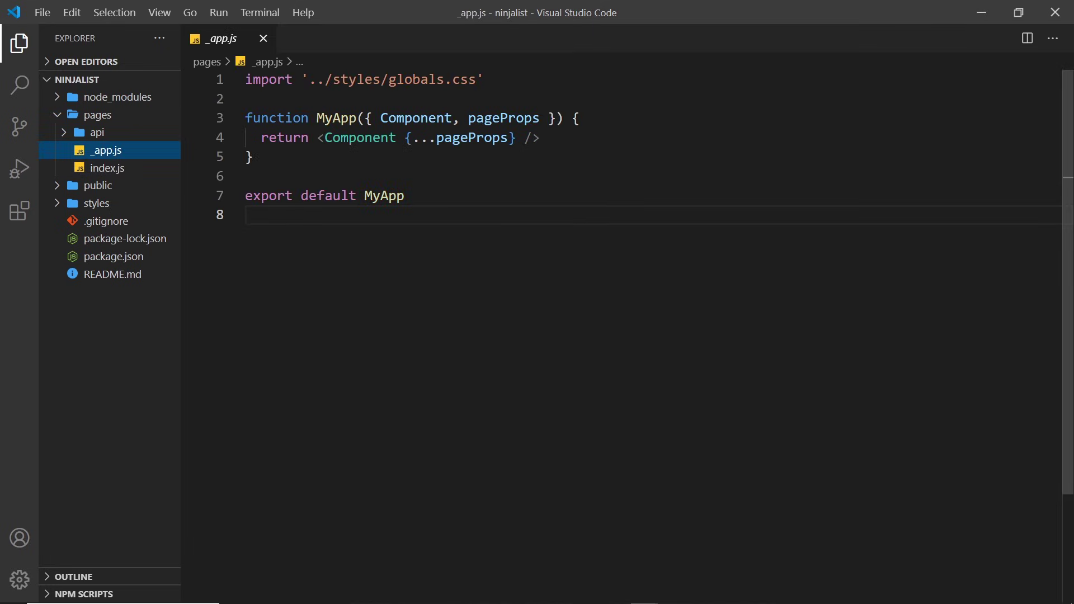
{"action": "left_click_drag", "start_coordinate": [318, 138], "coordinate": [617, 147]}
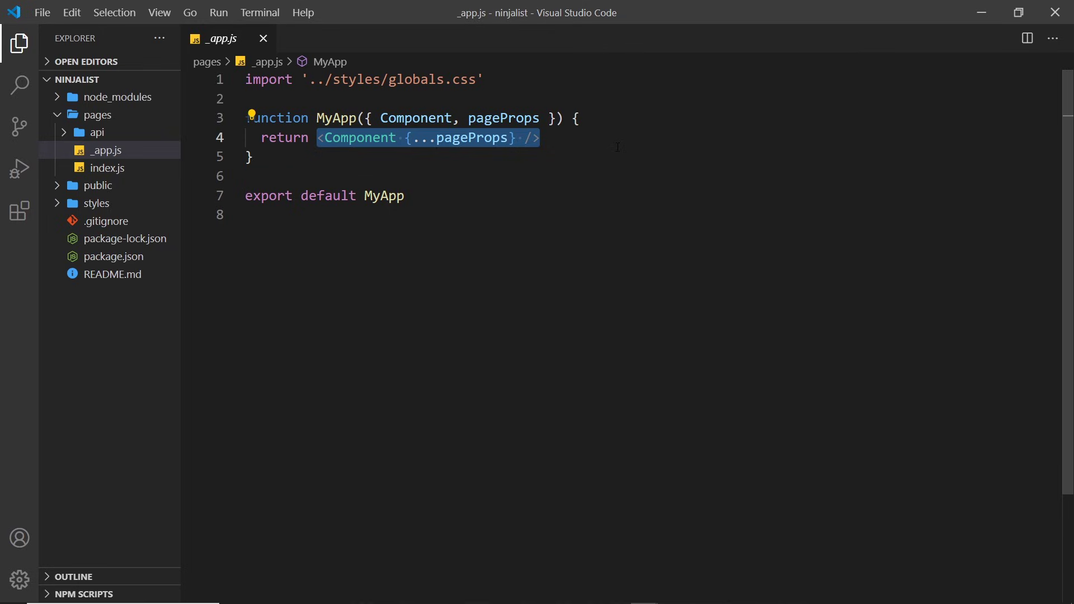
{"action": "left_click", "coordinate": [262, 38]}
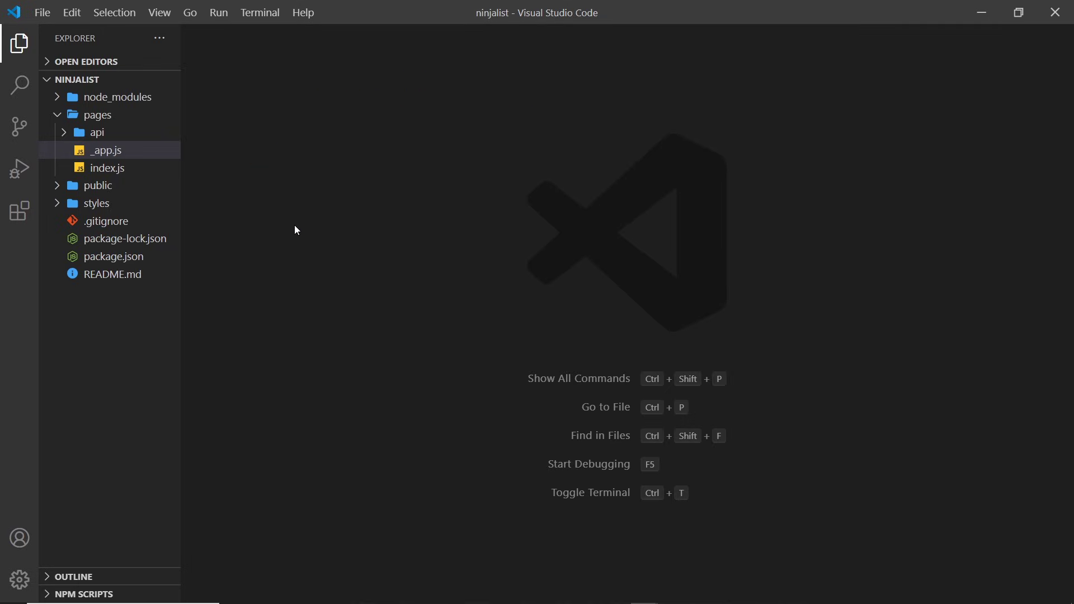
Expand and collapse the api, pages, public and styles folders to browse their files.
{"action": "left_click", "coordinate": [95, 134]}
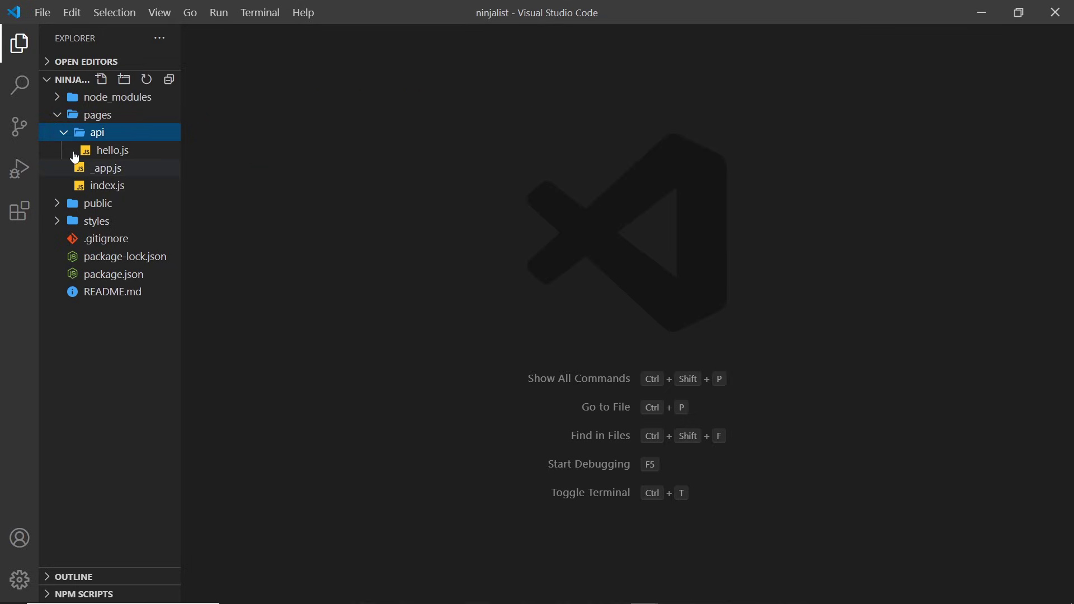
{"action": "left_click", "coordinate": [85, 133]}
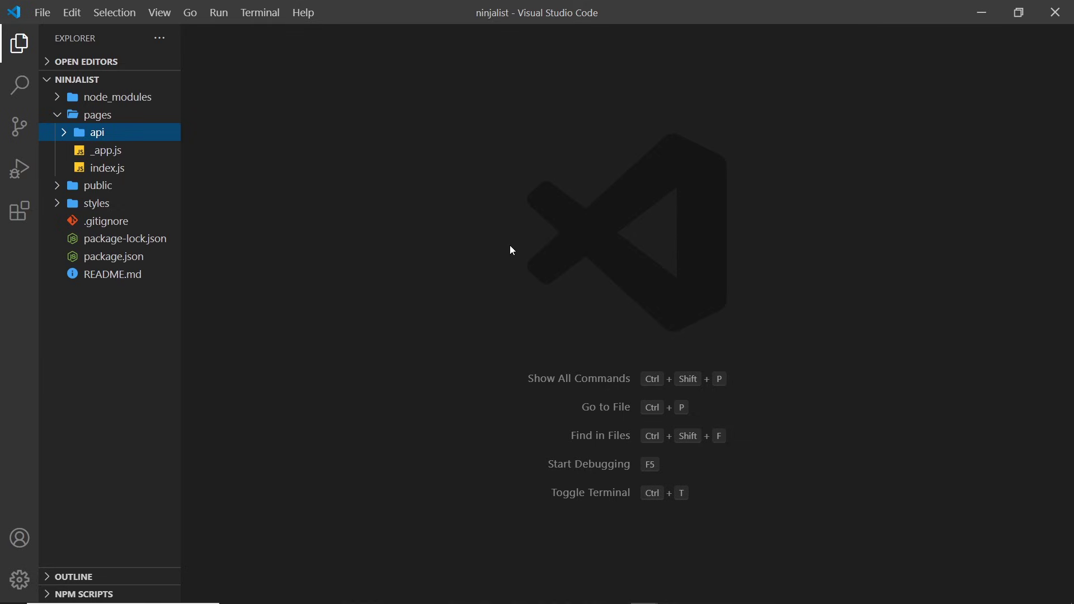
{"action": "left_click", "coordinate": [97, 114]}
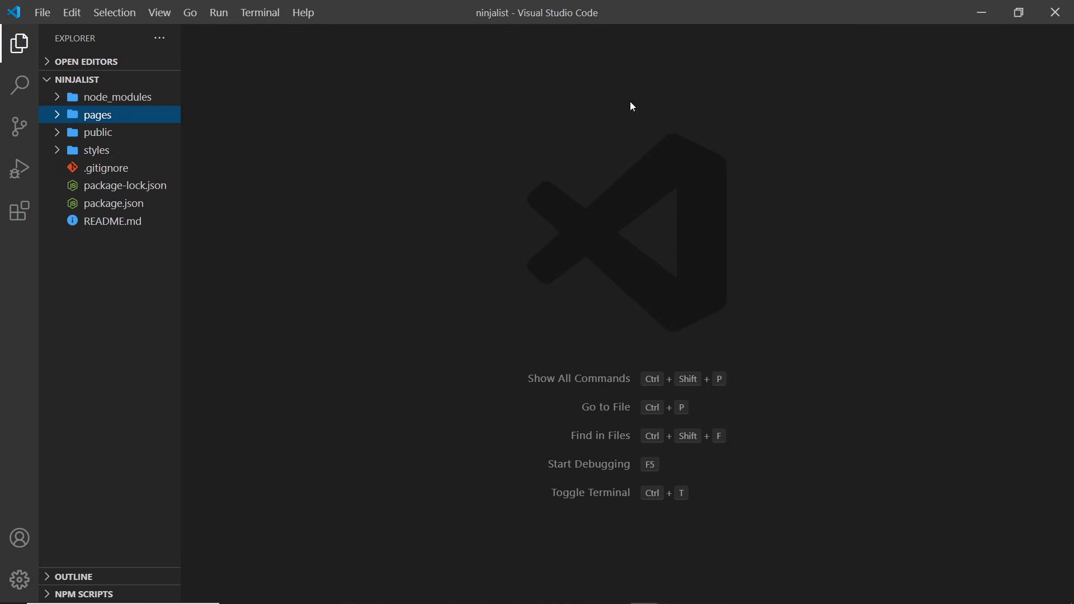
{"action": "left_click", "coordinate": [98, 131]}
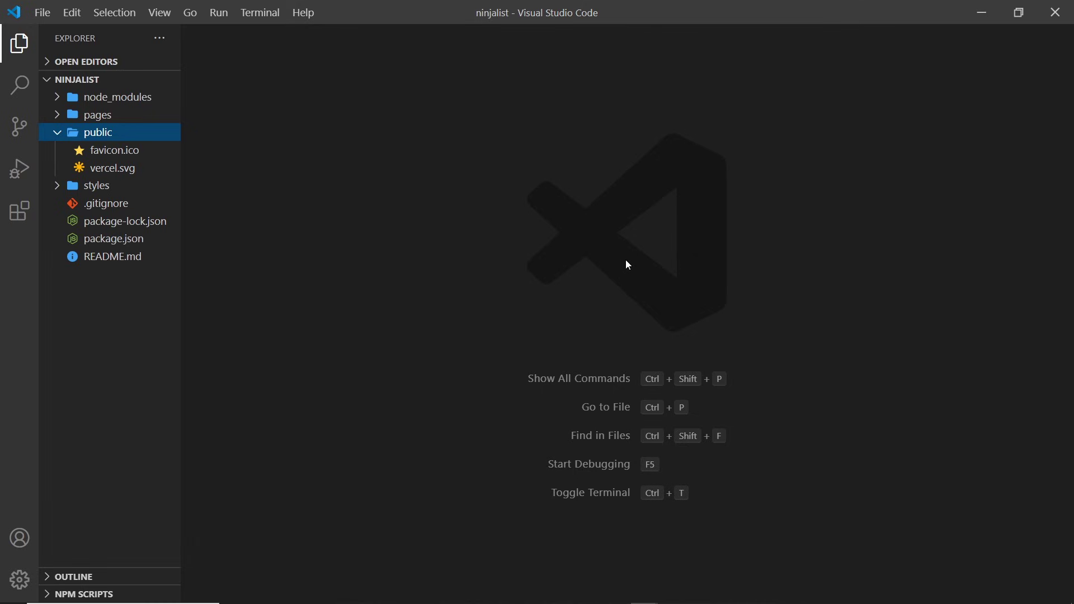
{"action": "left_click", "coordinate": [73, 132]}
{"action": "left_click", "coordinate": [96, 152]}
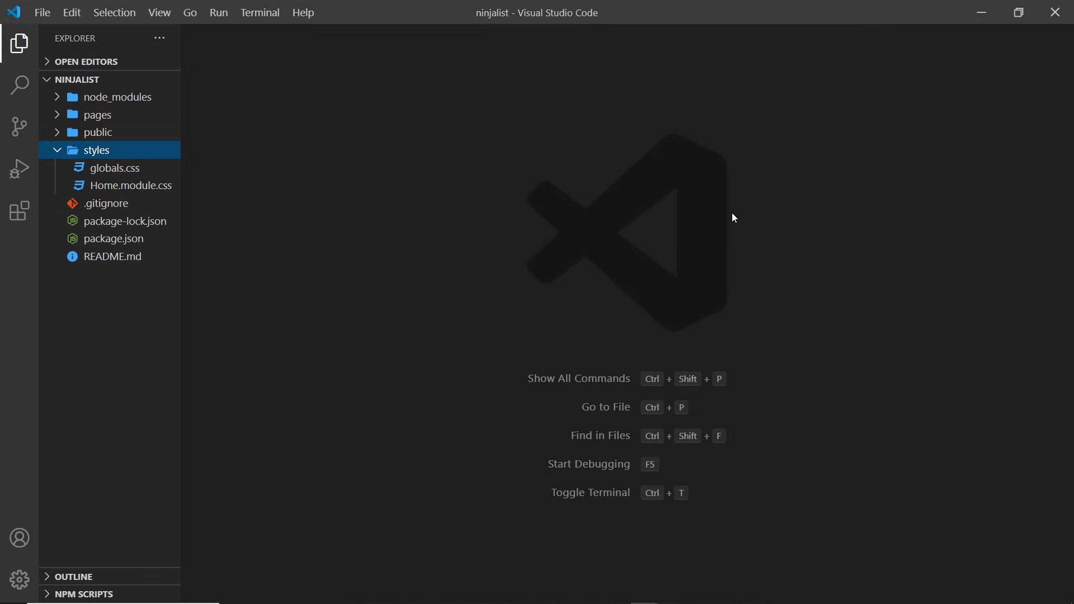
{"action": "left_click", "coordinate": [107, 151]}
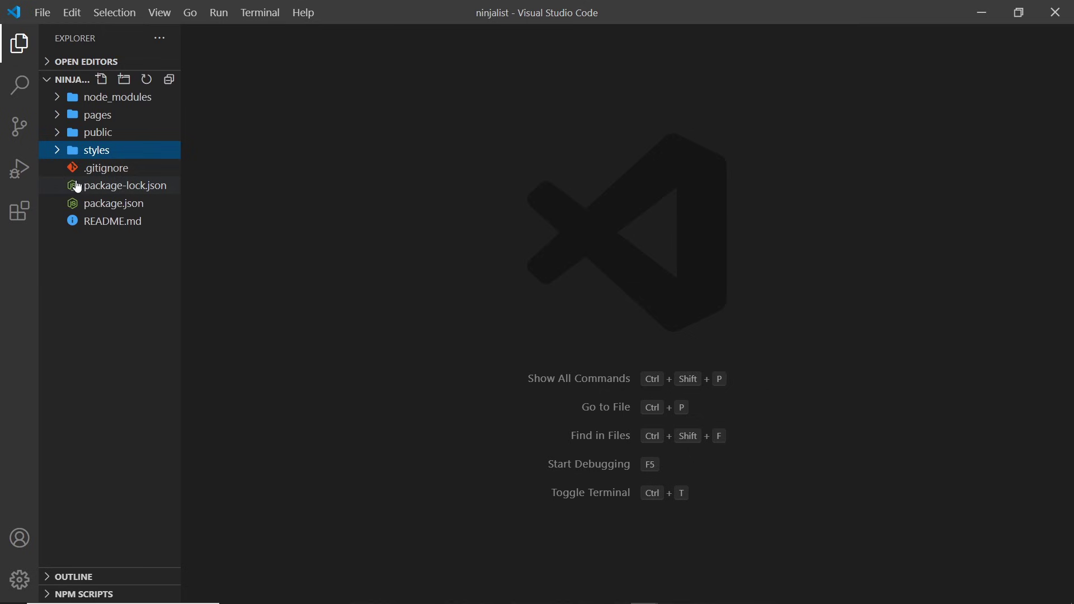
{"action": "left_click", "coordinate": [112, 210]}
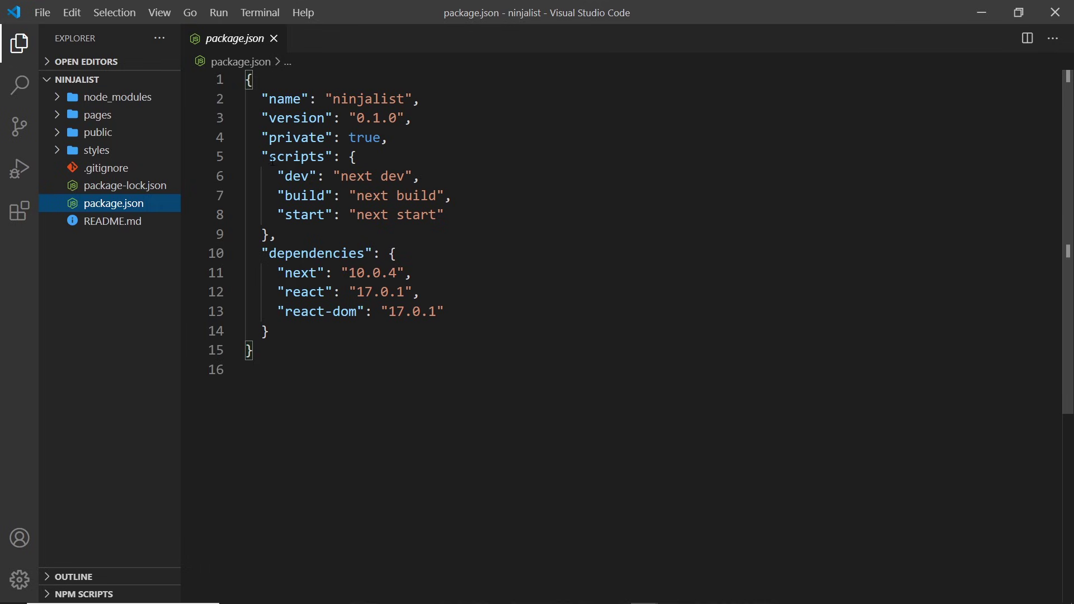
{"action": "left_click", "coordinate": [442, 158]}
{"action": "left_click_drag", "start_coordinate": [278, 175], "coordinate": [420, 177]}
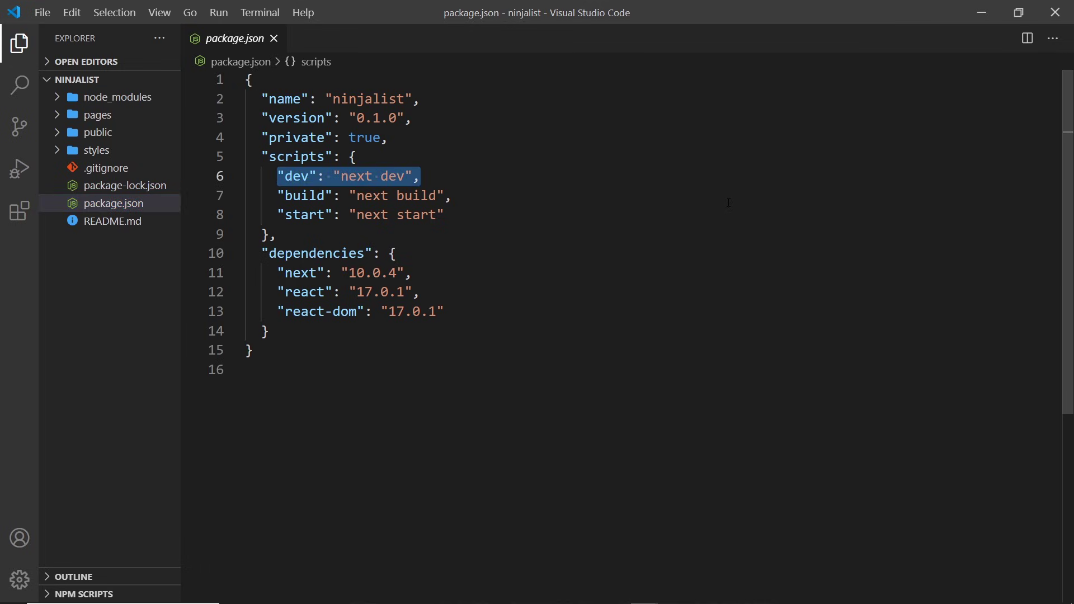
{"action": "left_click", "coordinate": [633, 192]}
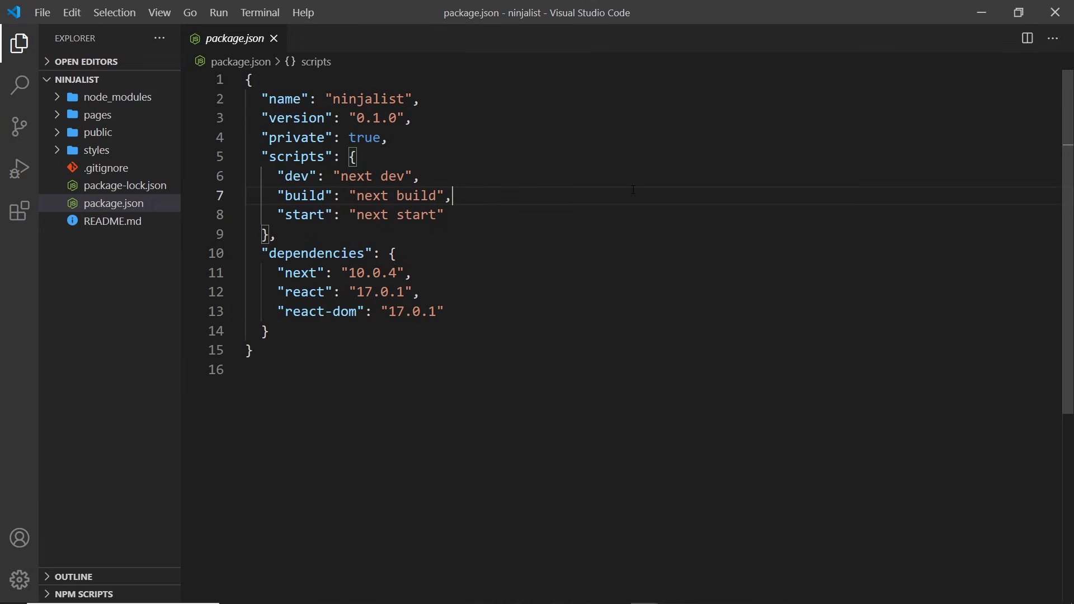
{"action": "left_click_drag", "start_coordinate": [419, 176], "coordinate": [333, 176]}
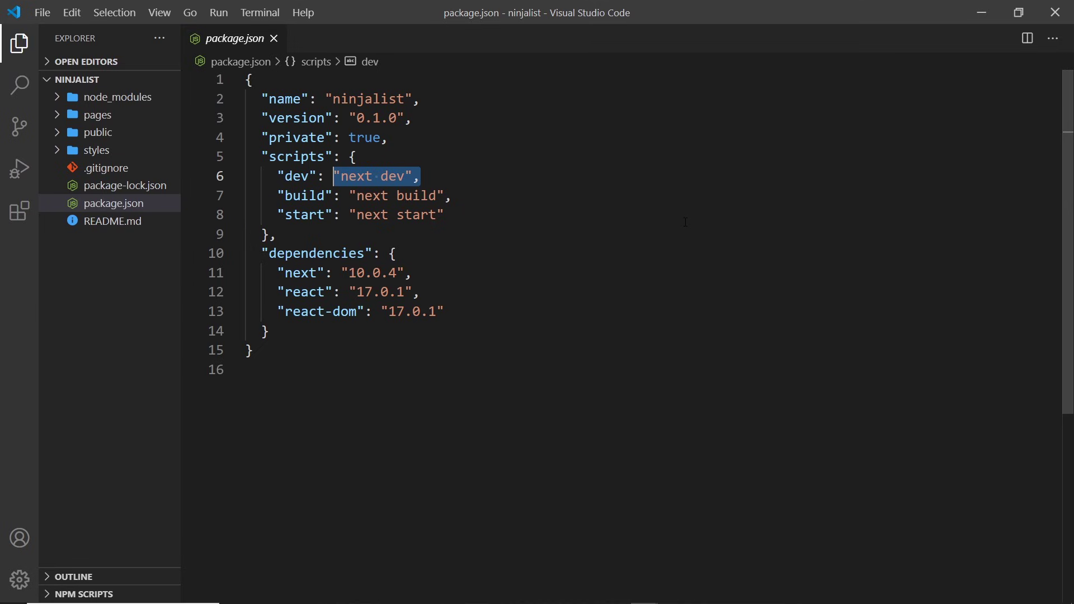
{"action": "left_click", "coordinate": [453, 196]}
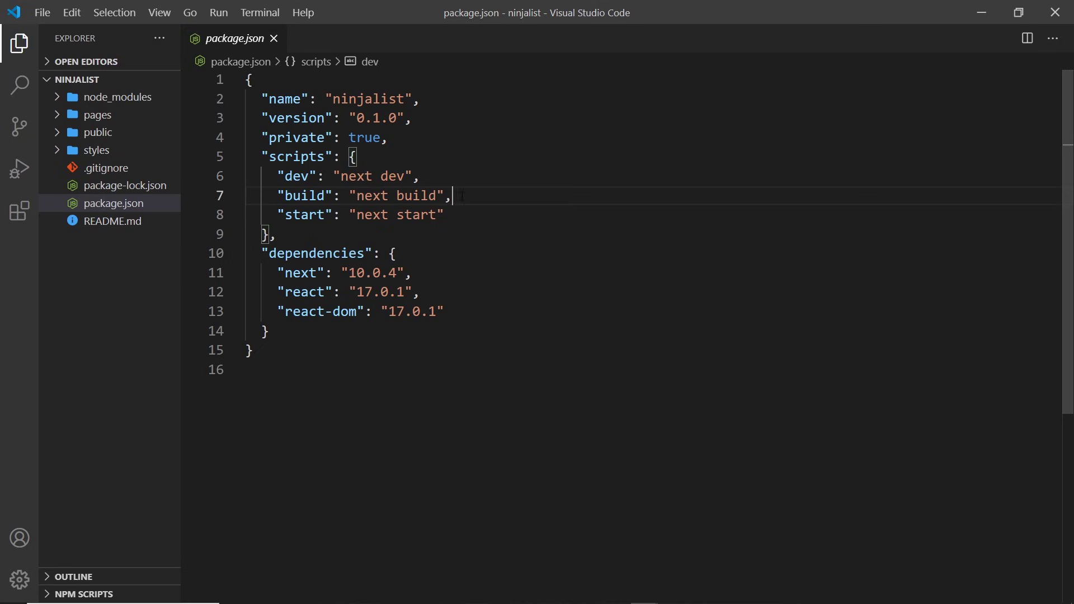
{"action": "left_click_drag", "start_coordinate": [453, 195], "coordinate": [347, 196]}
{"action": "left_click", "coordinate": [702, 261]}
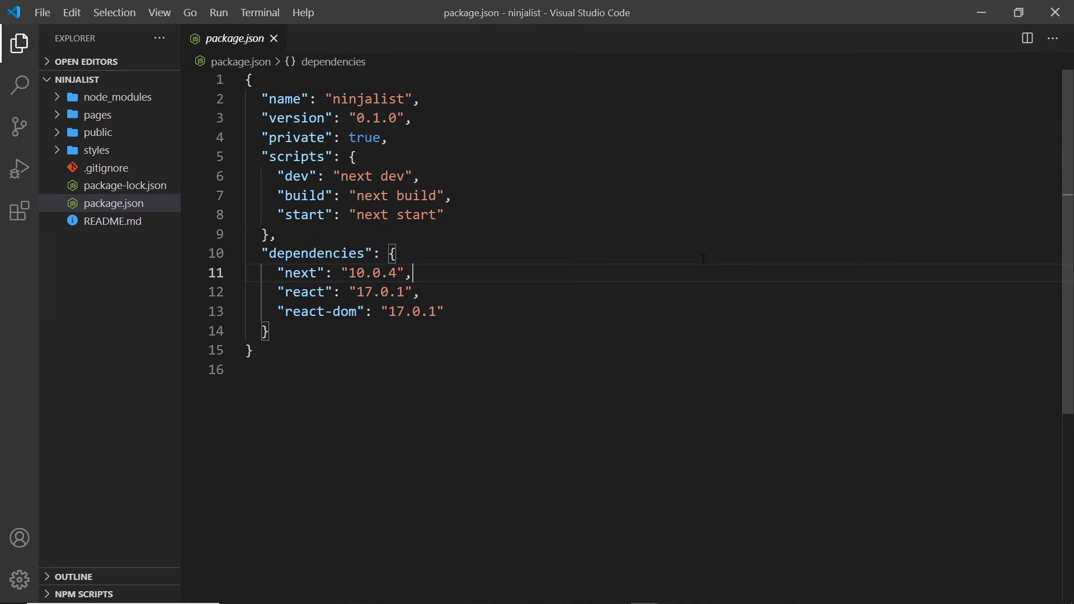
Run npm run dev in the integrated terminal, rerunning it after the port-in-use error.
{"action": "key", "text": "ctrl+grave"}
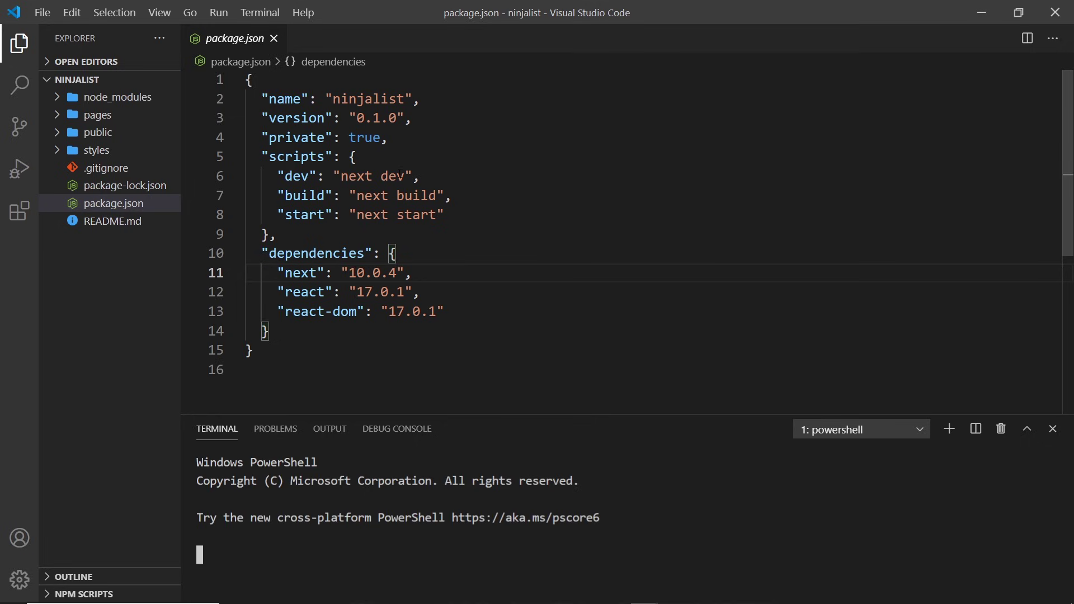
{"action": "left_click_drag", "start_coordinate": [285, 157], "coordinate": [310, 179]}
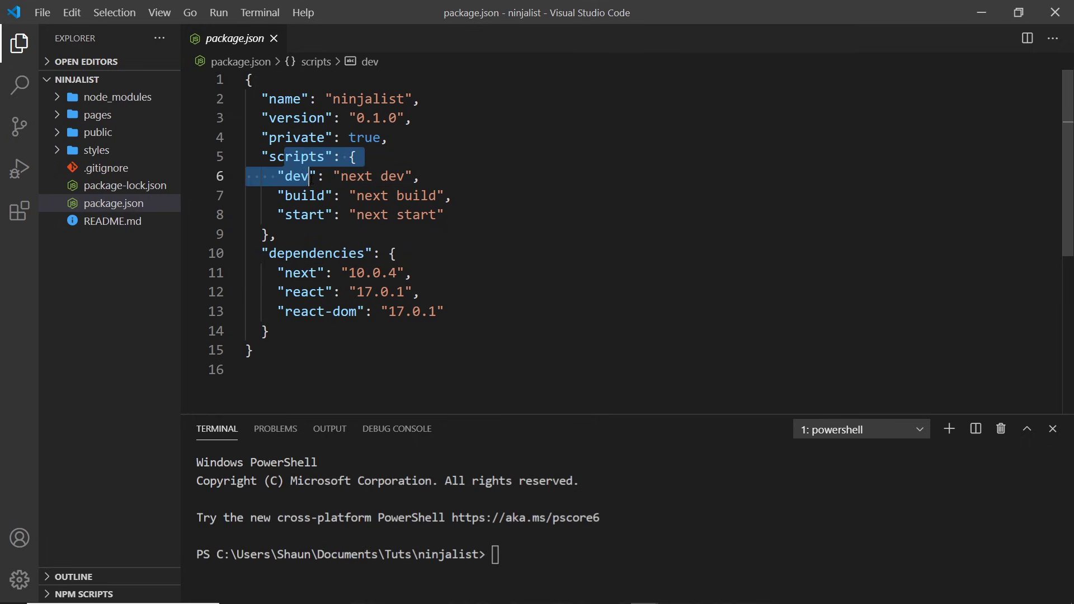
{"action": "left_click", "coordinate": [619, 557]}
{"action": "type", "text": "np"}
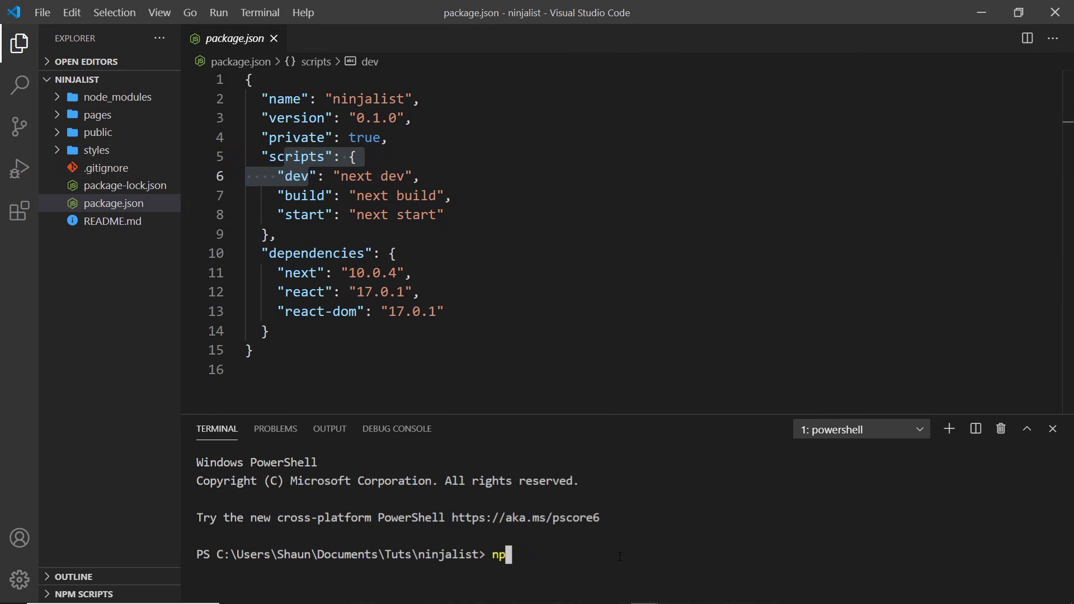
{"action": "type", "text": "m run"}
{"action": "left_click", "coordinate": [319, 253]}
{"action": "left_click", "coordinate": [294, 176]}
{"action": "left_click", "coordinate": [607, 546]}
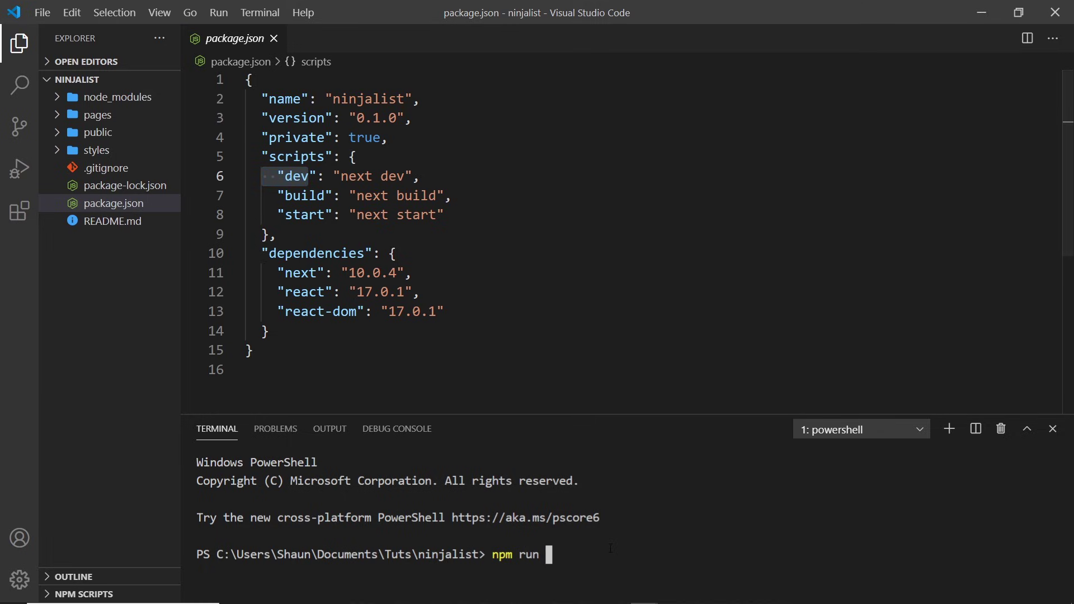
{"action": "type", "text": "dev"}
{"action": "key", "text": "Return"}
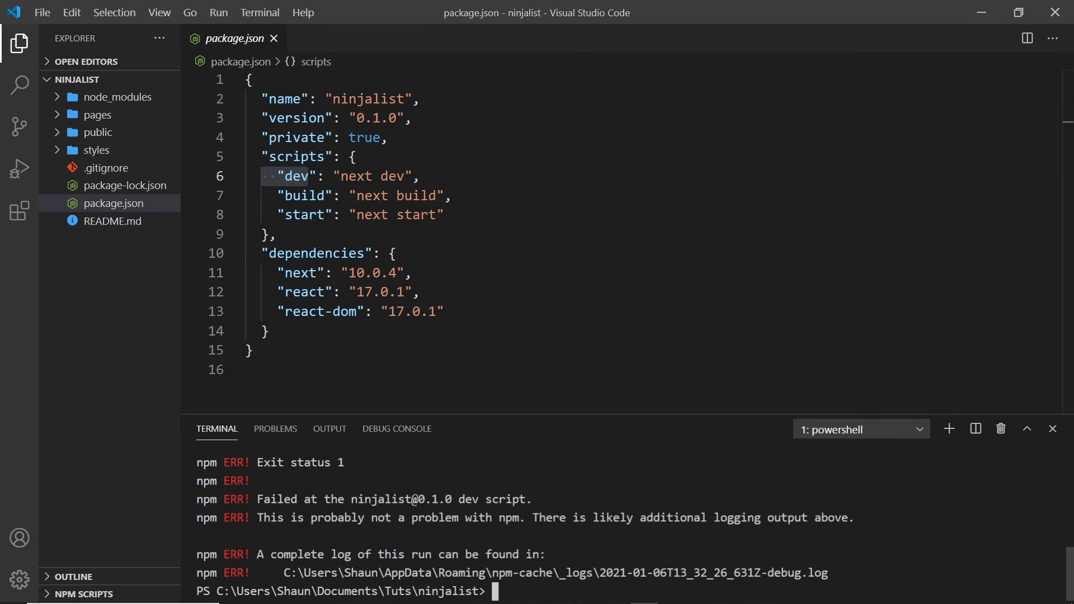
{"action": "scroll", "coordinate": [1072, 547], "scroll_direction": "up", "scroll_amount": 3}
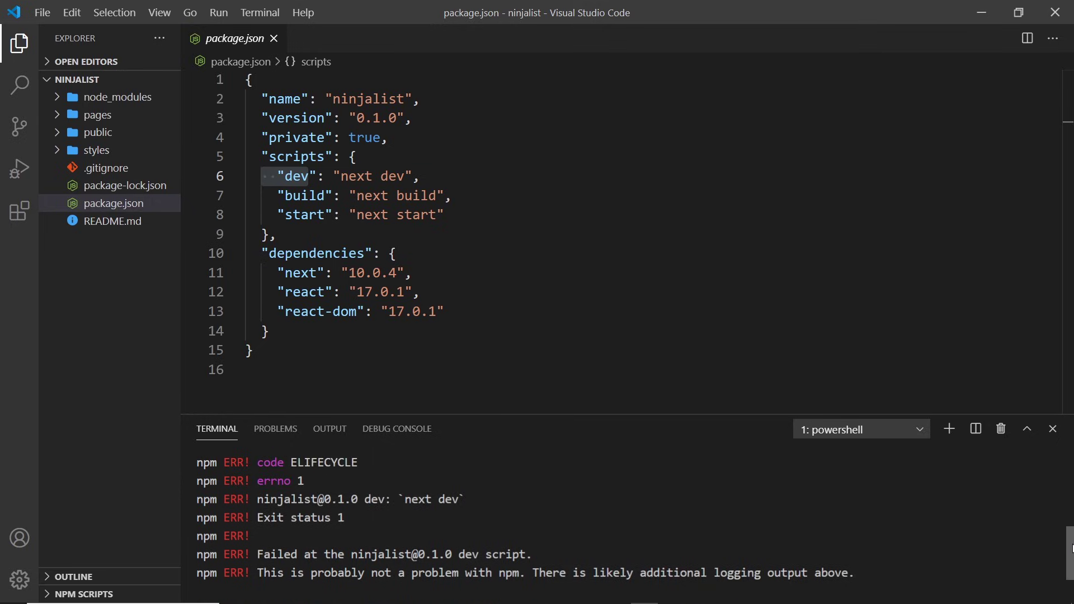
{"action": "scroll", "coordinate": [1071, 548], "scroll_direction": "up", "scroll_amount": 2}
{"action": "scroll", "coordinate": [1071, 547], "scroll_direction": "up", "scroll_amount": 1}
{"action": "scroll", "coordinate": [1072, 547], "scroll_direction": "up", "scroll_amount": 2}
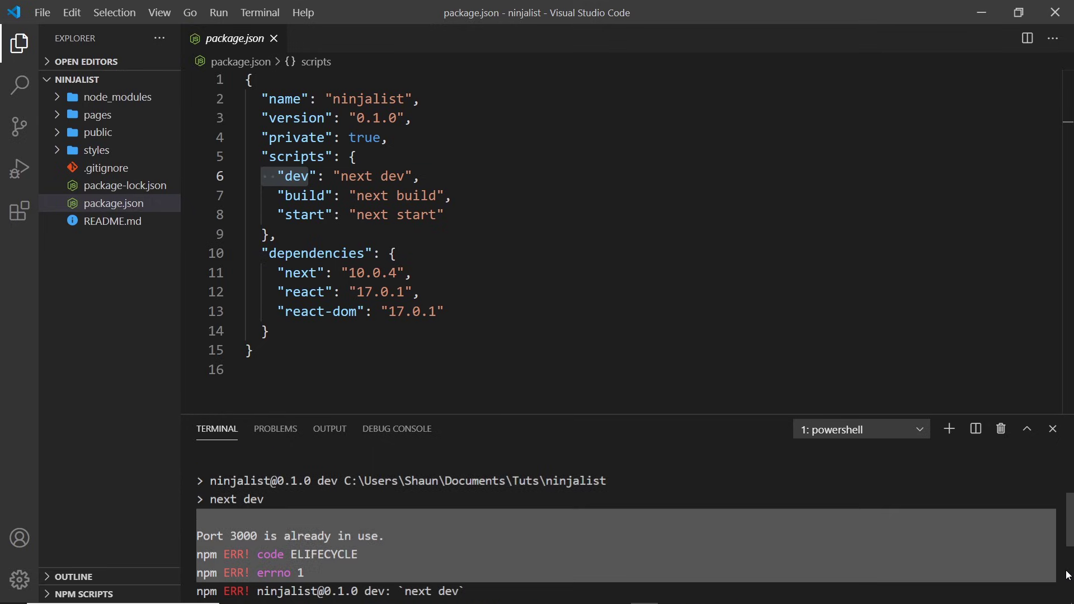
{"action": "scroll", "coordinate": [1072, 522], "scroll_direction": "down", "scroll_amount": 1}
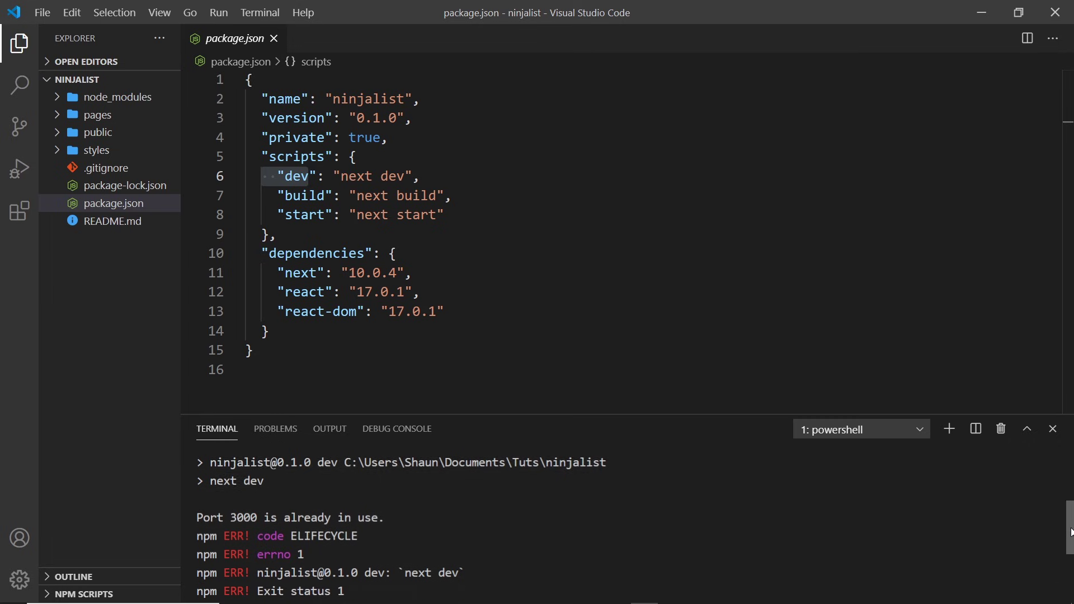
{"action": "scroll", "coordinate": [1071, 523], "scroll_direction": "down", "scroll_amount": 7}
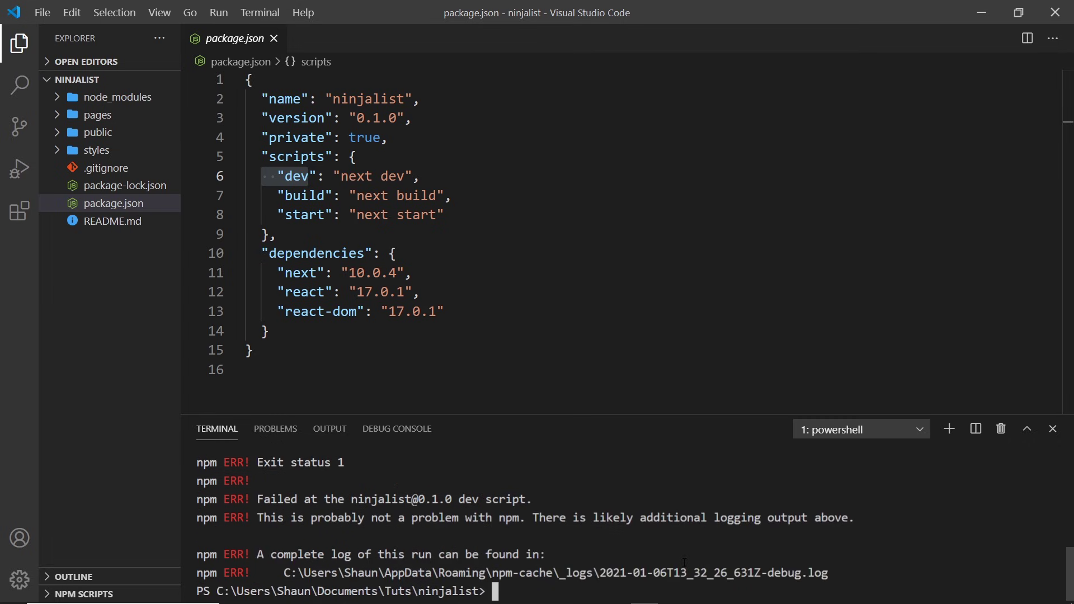
{"action": "type", "text": "npm run dev"}
{"action": "key", "text": "Return"}
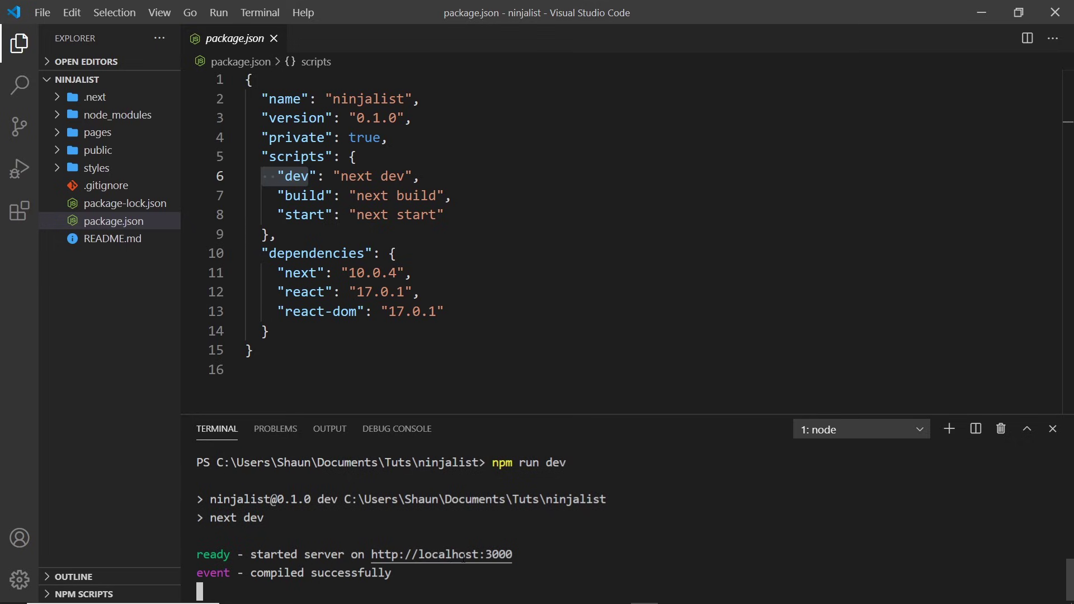
Switch to Chrome to view the Welcome to Next.js page at localhost:3000.
{"action": "left_click", "coordinate": [471, 555], "text": "ctrl"}
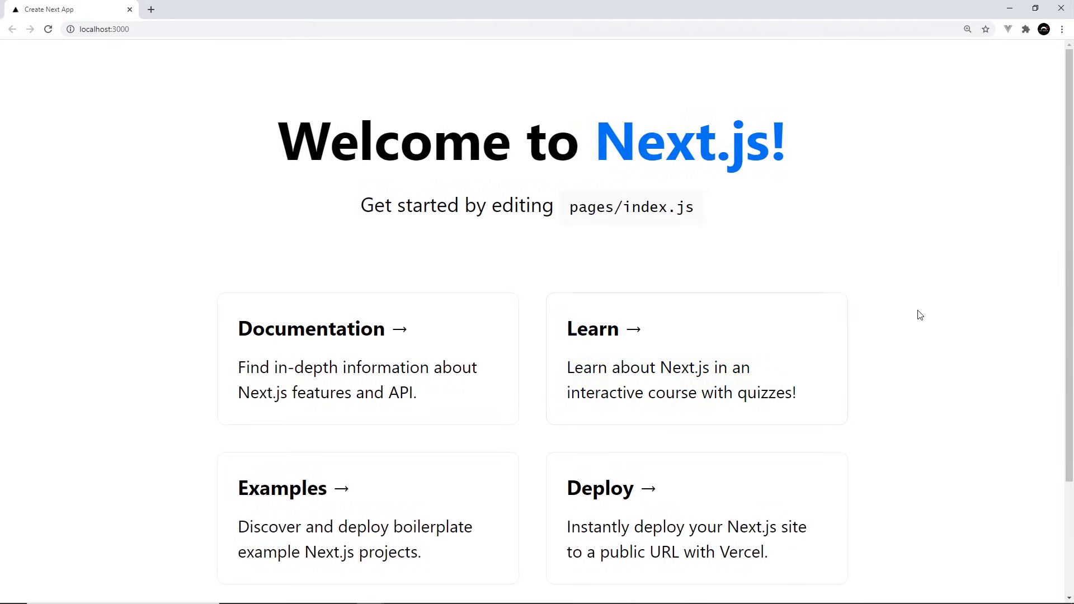
{"action": "scroll", "coordinate": [855, 268], "scroll_direction": "down", "scroll_amount": 2}
{"action": "scroll", "coordinate": [868, 264], "scroll_direction": "up", "scroll_amount": 2}
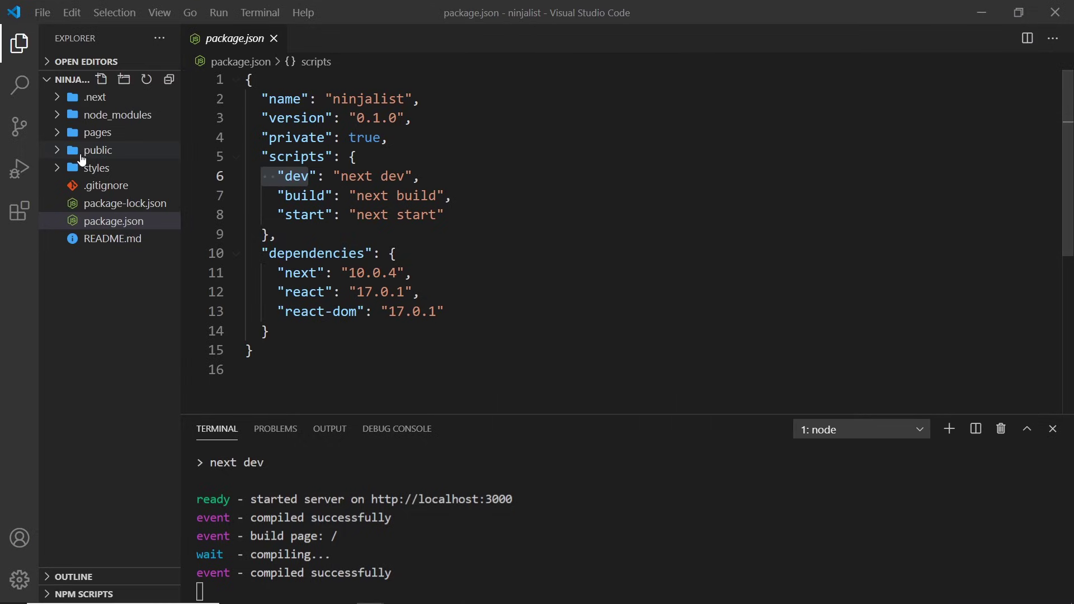
Open pages/index.js, hide the terminal, and delete all the starter markup Home returns.
{"action": "left_click", "coordinate": [91, 134]}
{"action": "left_click", "coordinate": [106, 188]}
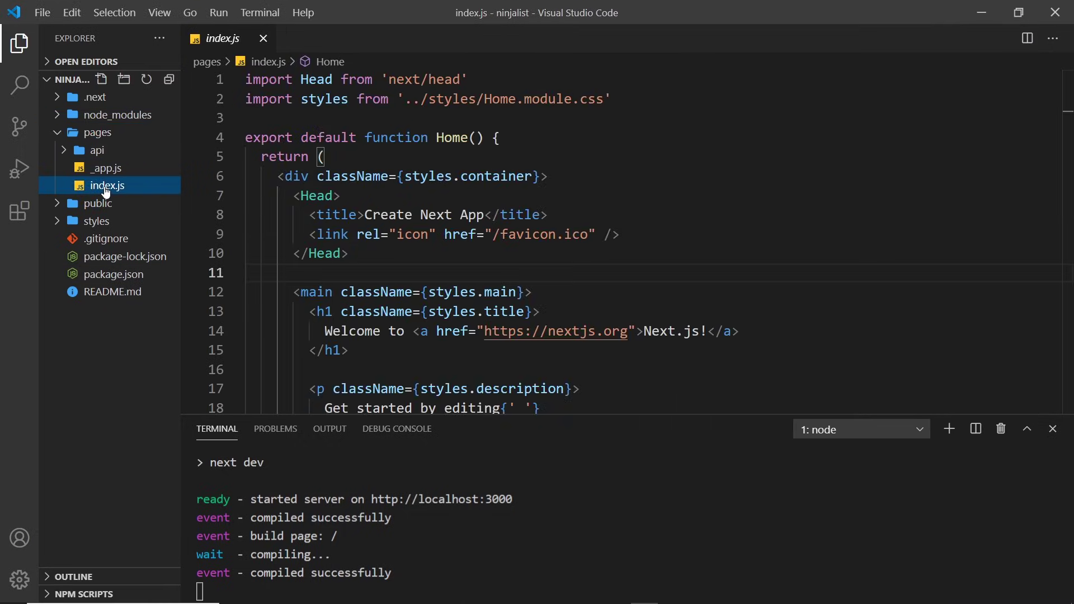
{"action": "left_click", "coordinate": [1052, 429]}
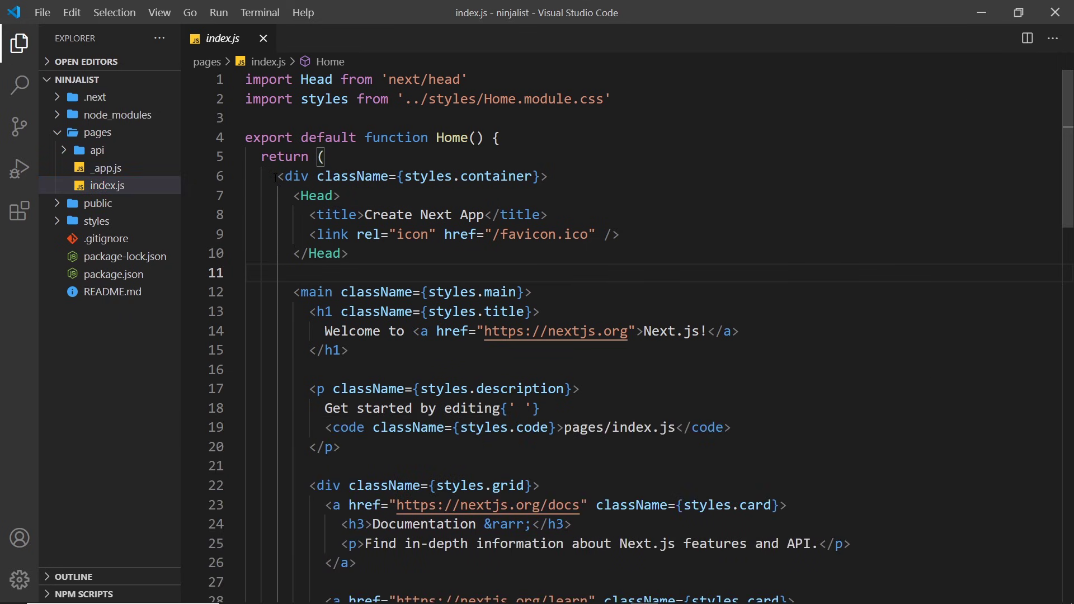
{"action": "mouse_move", "coordinate": [278, 177]}
{"action": "left_mouse_down"}
{"action": "mouse_move", "coordinate": [777, 310]}
{"action": "mouse_move", "coordinate": [653, 327]}
{"action": "left_mouse_up"}
{"action": "key", "text": "BackSpace"}
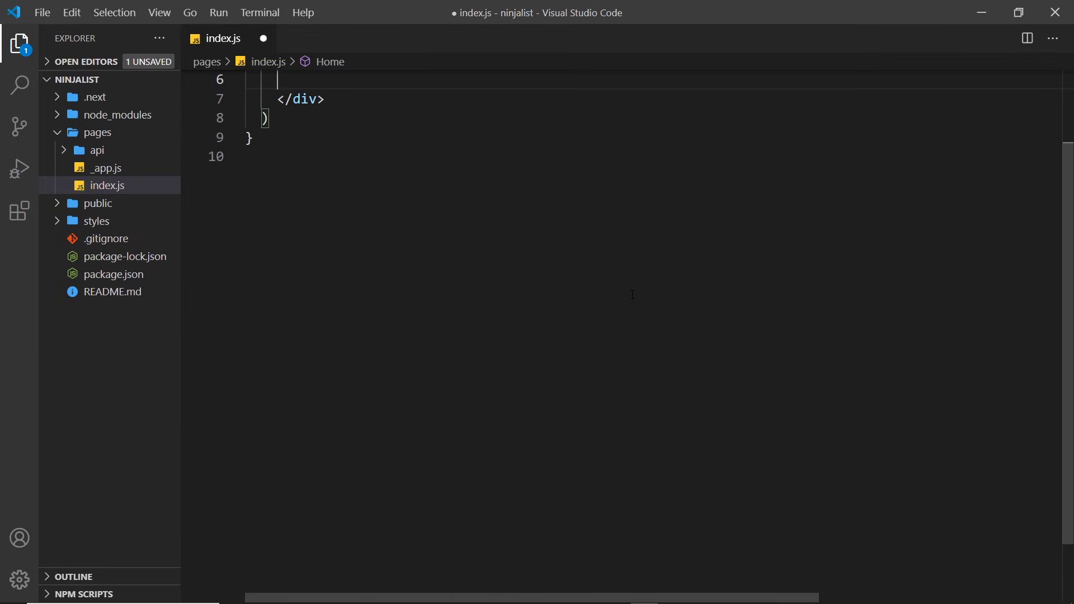
{"action": "scroll", "coordinate": [546, 240], "scroll_direction": "up", "scroll_amount": 2}
{"action": "left_click_drag", "start_coordinate": [325, 197], "coordinate": [277, 176]}
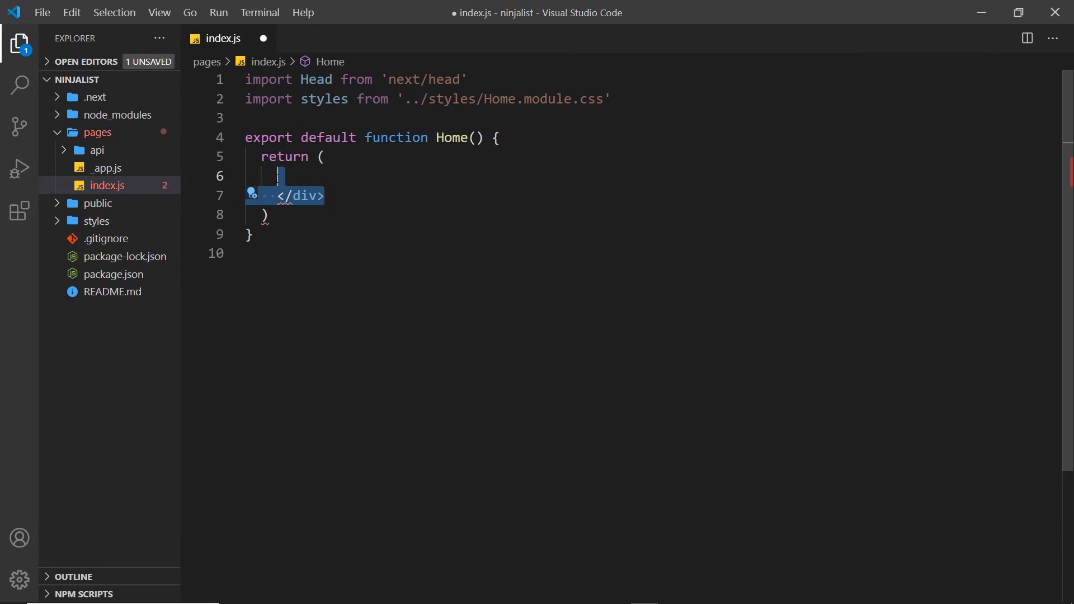
{"action": "key", "text": "BackSpace"}
{"action": "type", "text": "div"}
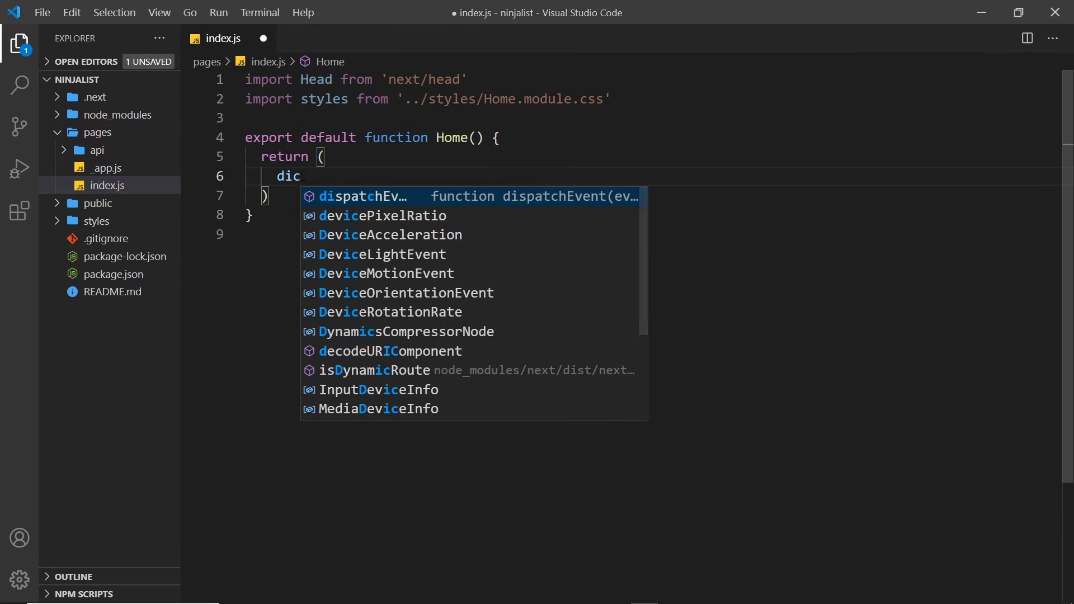
Write a div containing an h1 'Homepage' with Emmet and save index.js.
{"action": "key", "text": "Tab"}
{"action": "key", "text": "Return"}
{"action": "type", "text": "h"}
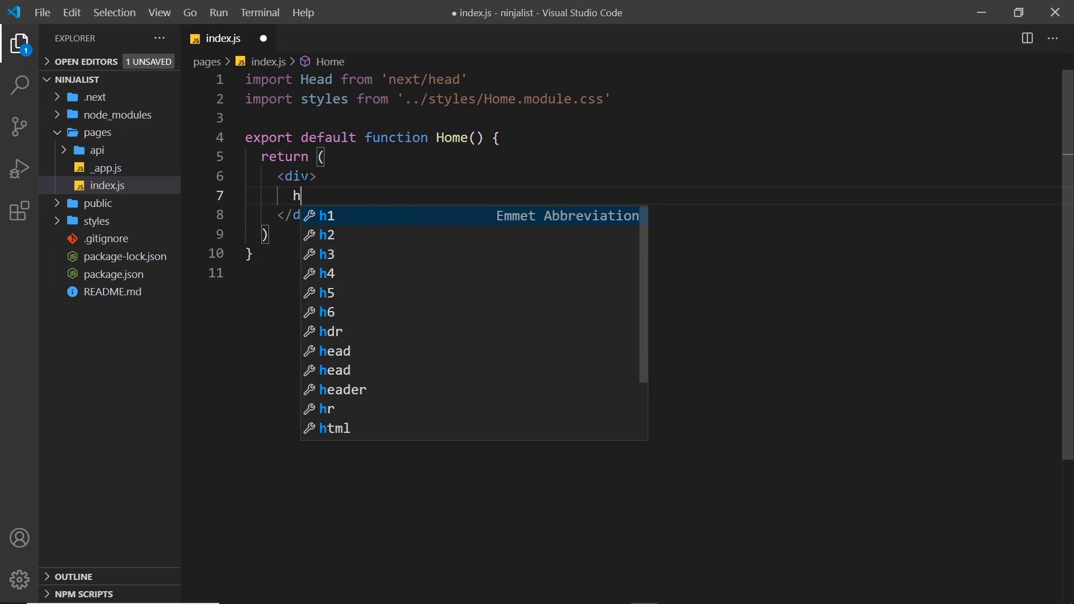
{"action": "type", "text": "1"}
{"action": "key", "text": "Tab"}
{"action": "type", "text": "Homepage"}
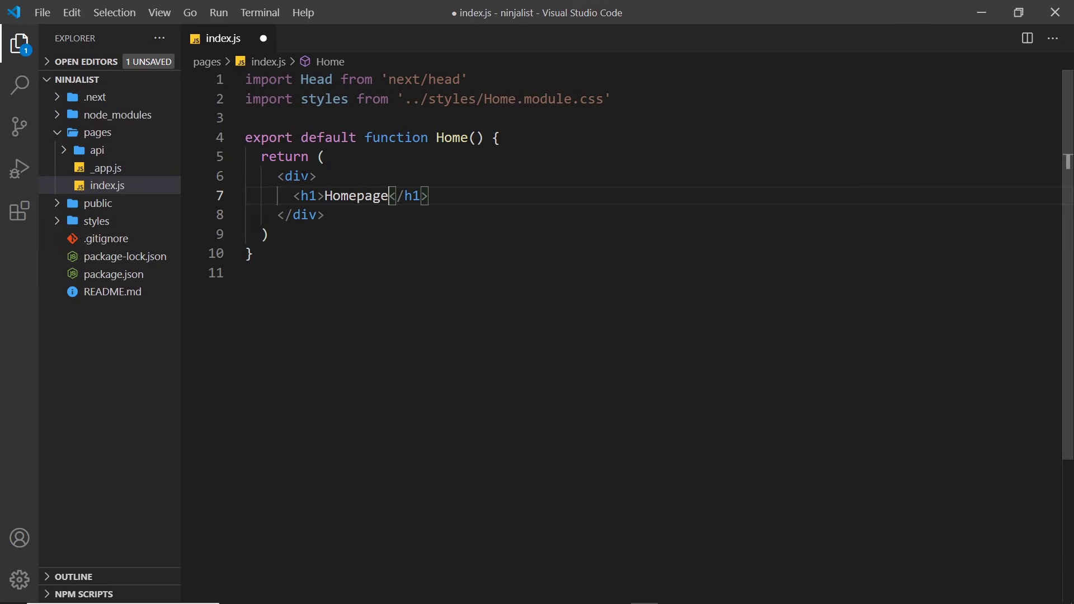
{"action": "key", "text": "ctrl+s"}
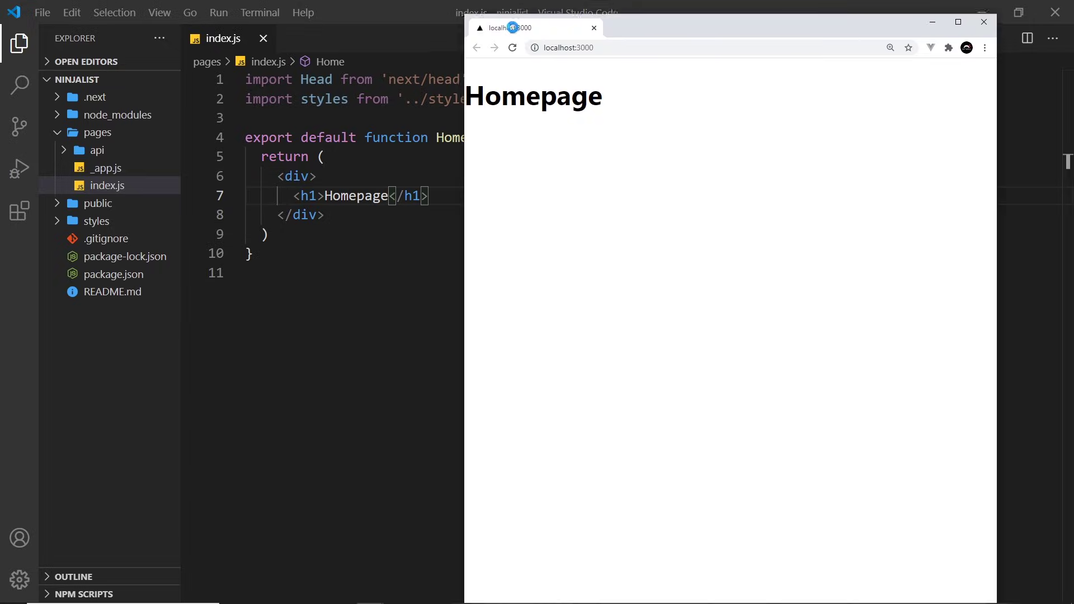
Maximise Chrome to see localhost:3000 showing only the 'Homepage' heading.
{"action": "left_click_drag", "start_coordinate": [513, 27], "coordinate": [508, 3]}
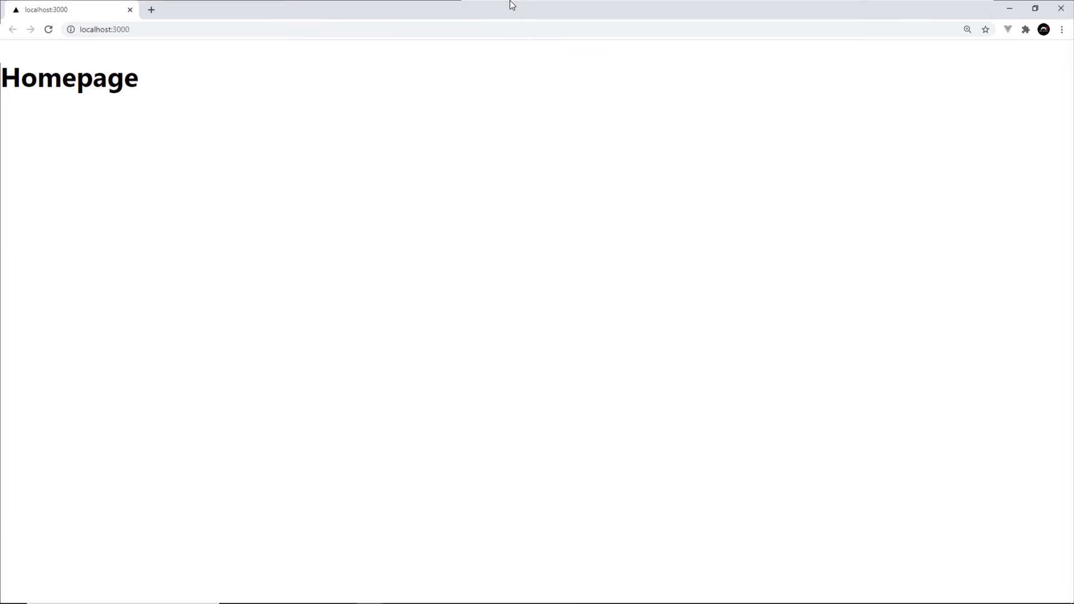